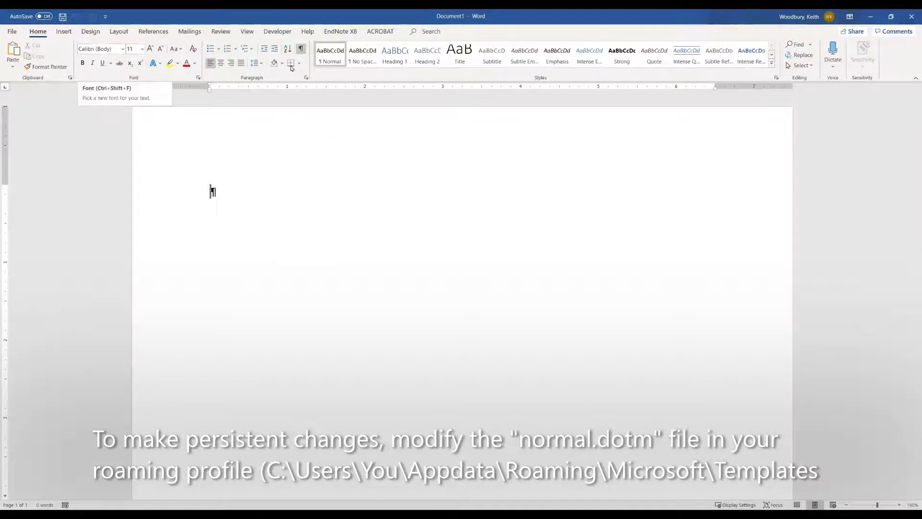
# Step: Set the empty paragraph's font to Times New Roman at 12 points
pyautogui.click(335, 58)
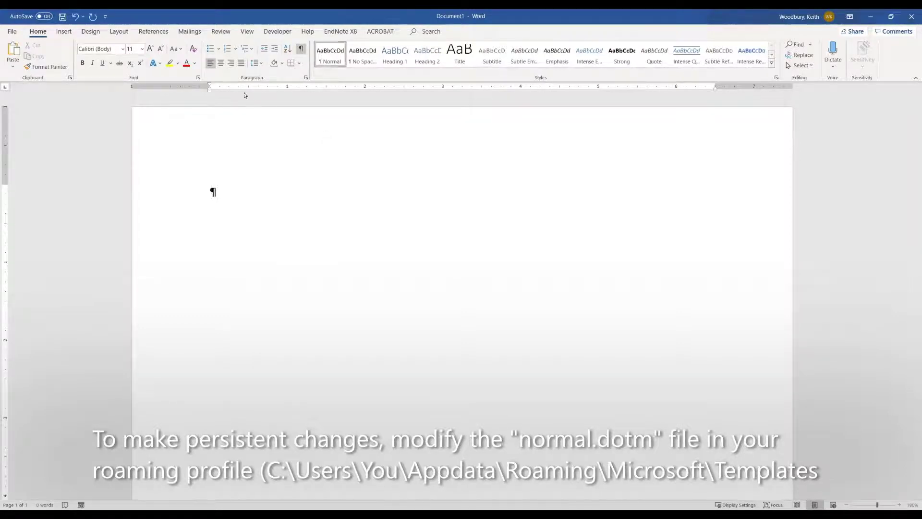
pyautogui.click(123, 49)
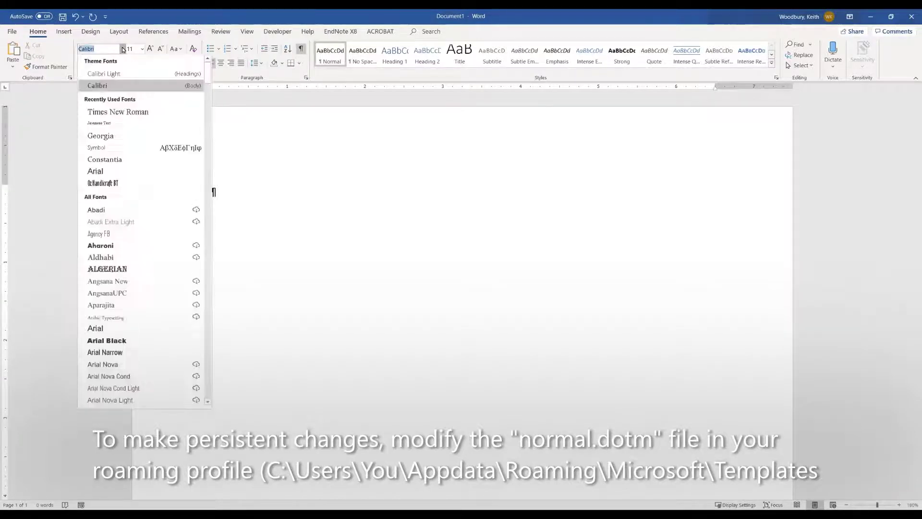
pyautogui.click(115, 113)
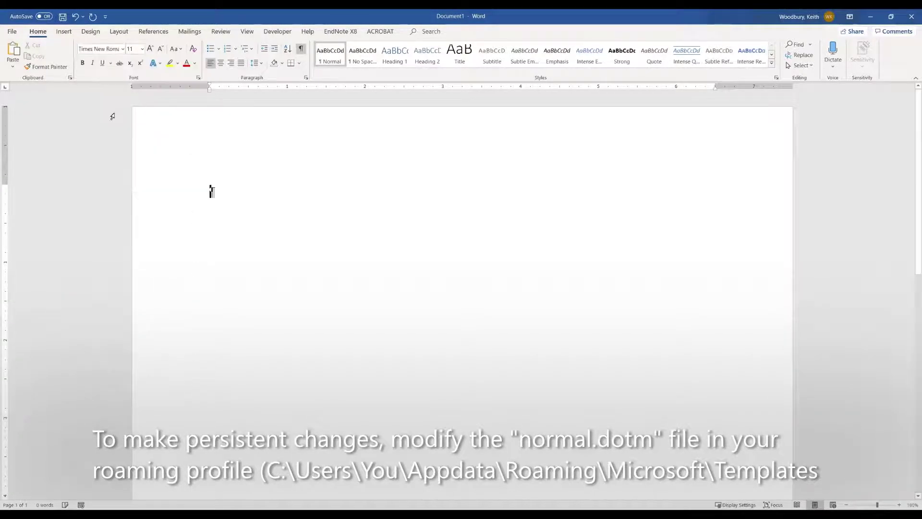
pyautogui.click(142, 49)
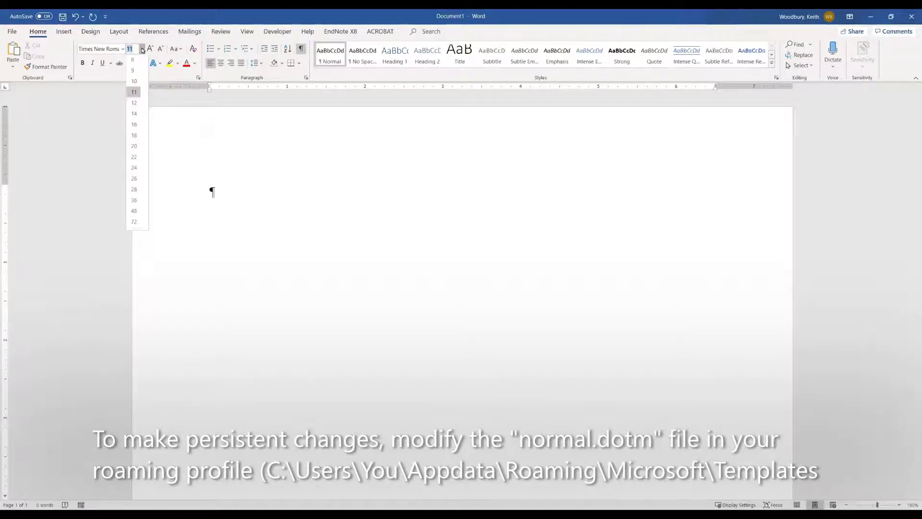
pyautogui.click(134, 109)
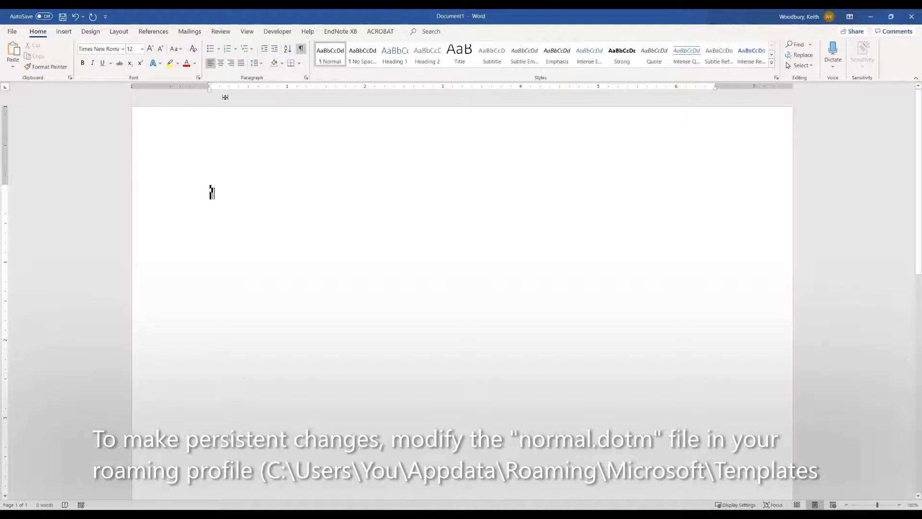
# Step: Add a left tab stop at about 0.5 inch and a center tab stop at about 3.25 inches to the paragraph
pyautogui.moveTo(231, 90); pyautogui.dragTo(249, 92)
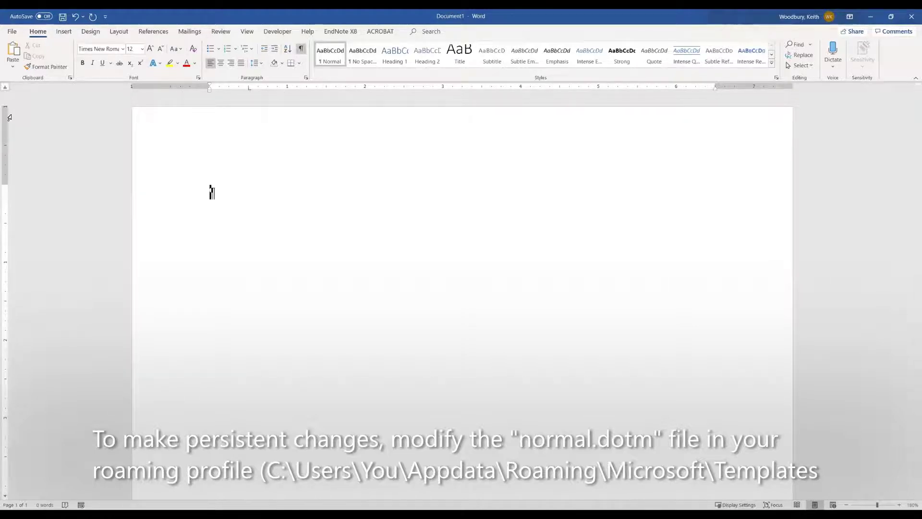
pyautogui.click(6, 89)
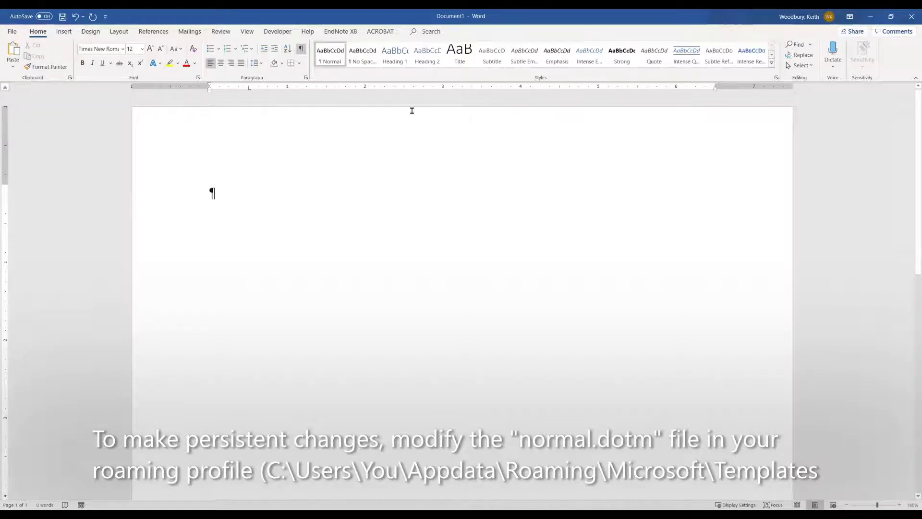
pyautogui.click(458, 90)
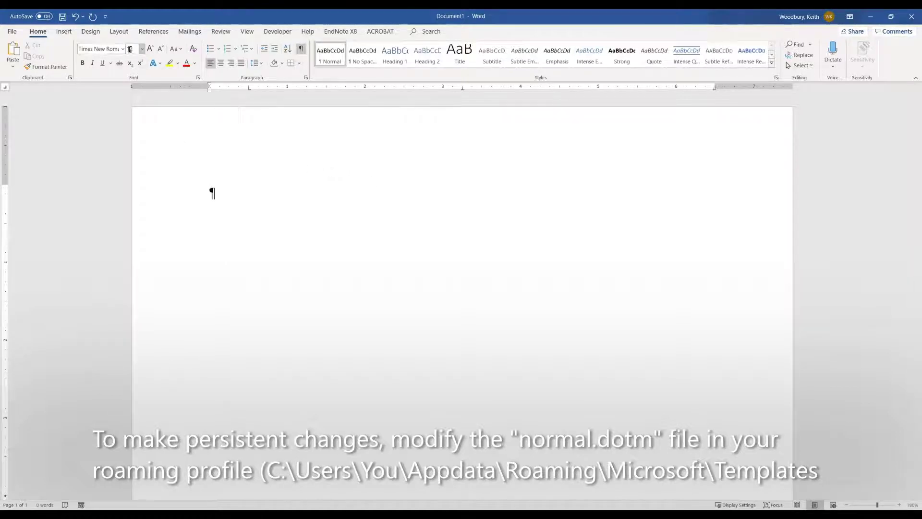
pyautogui.click(251, 90)
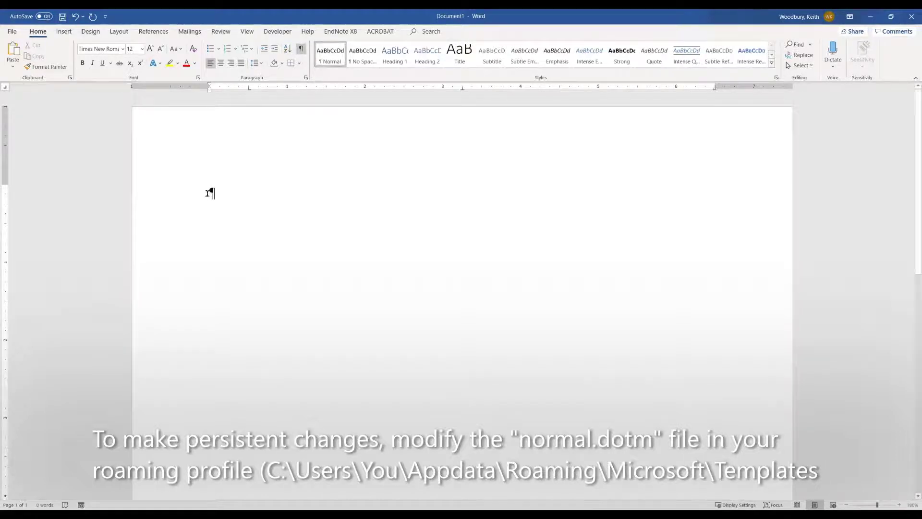
# Step: Set the paragraph's line spacing to Multiple at 1.08 and update the Normal style to match the selection
pyautogui.click(306, 79)
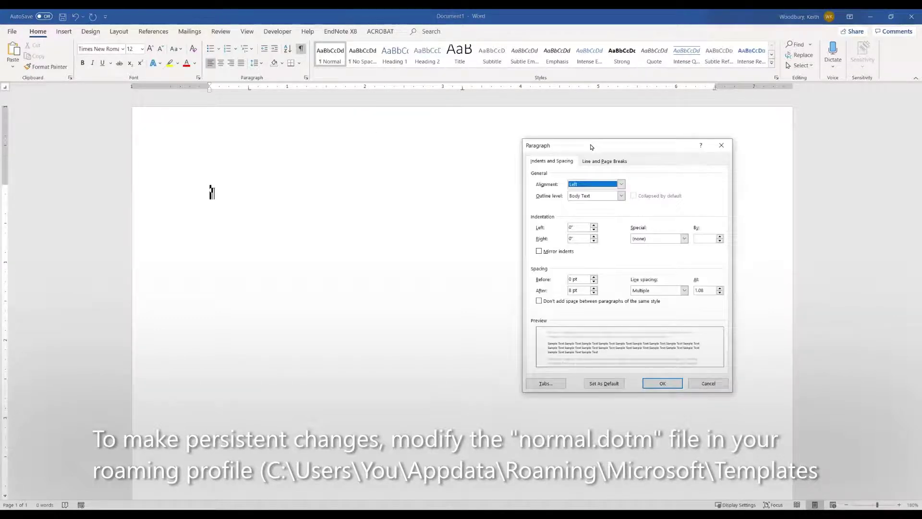
pyautogui.moveTo(591, 147); pyautogui.dragTo(361, 109)
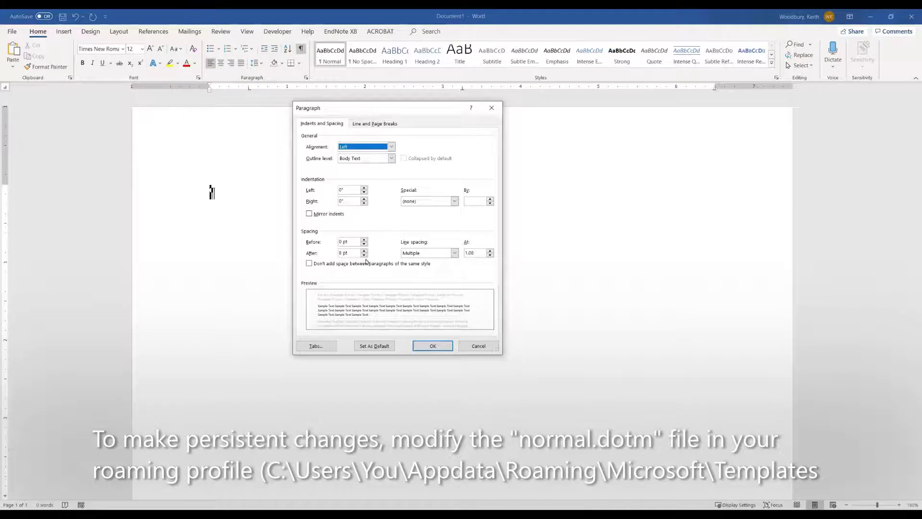
pyautogui.click(455, 254)
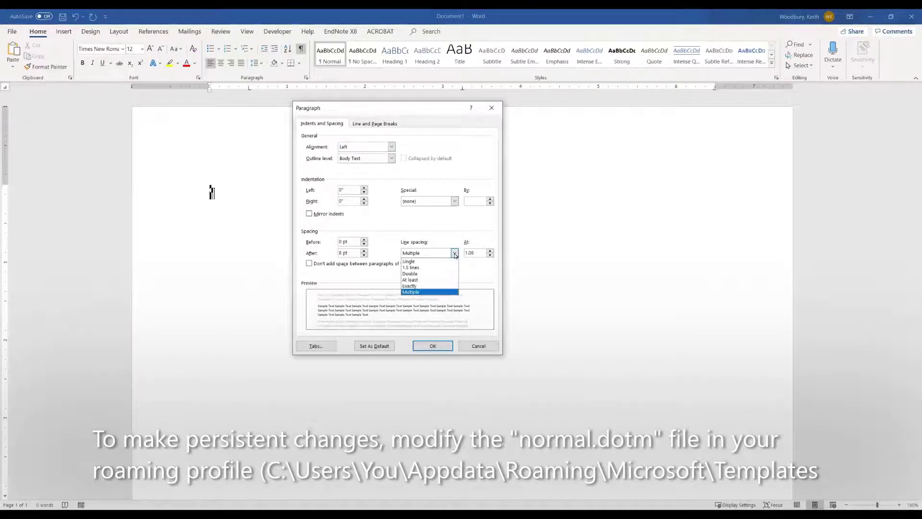
pyautogui.click(450, 269)
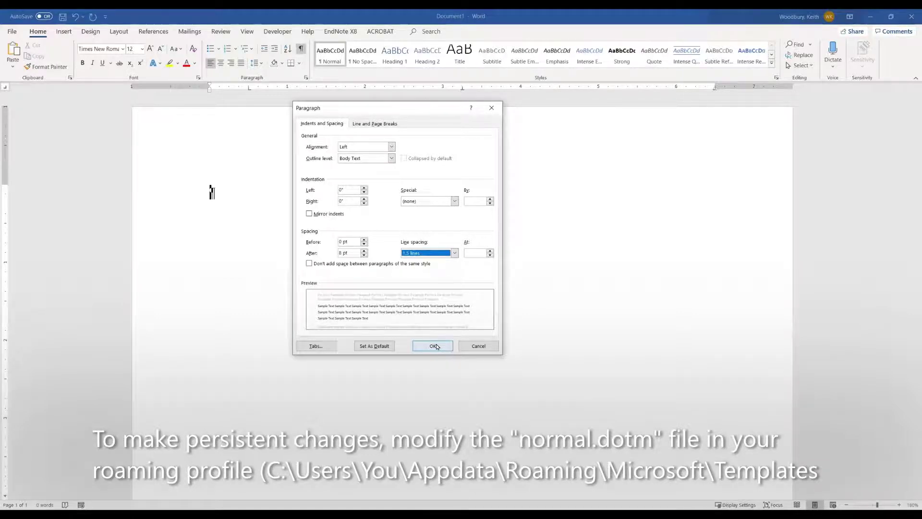
pyautogui.click(454, 252)
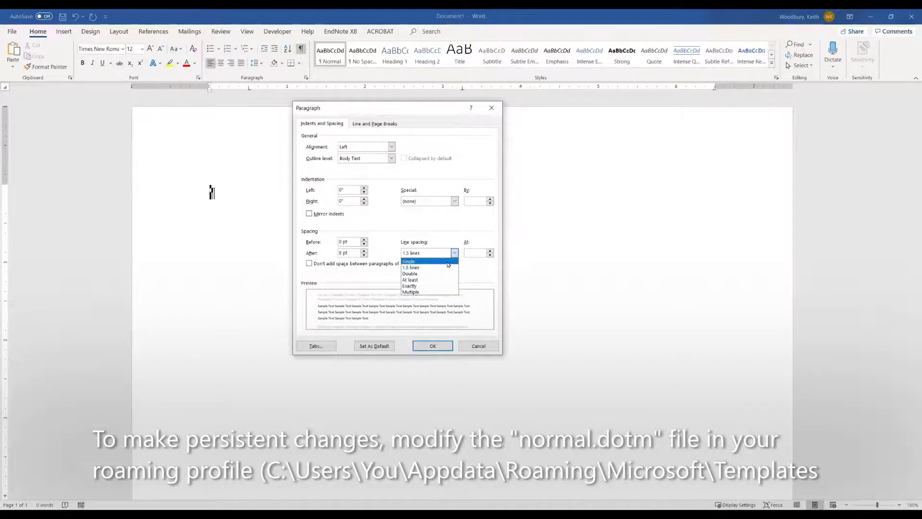
pyautogui.click(447, 292)
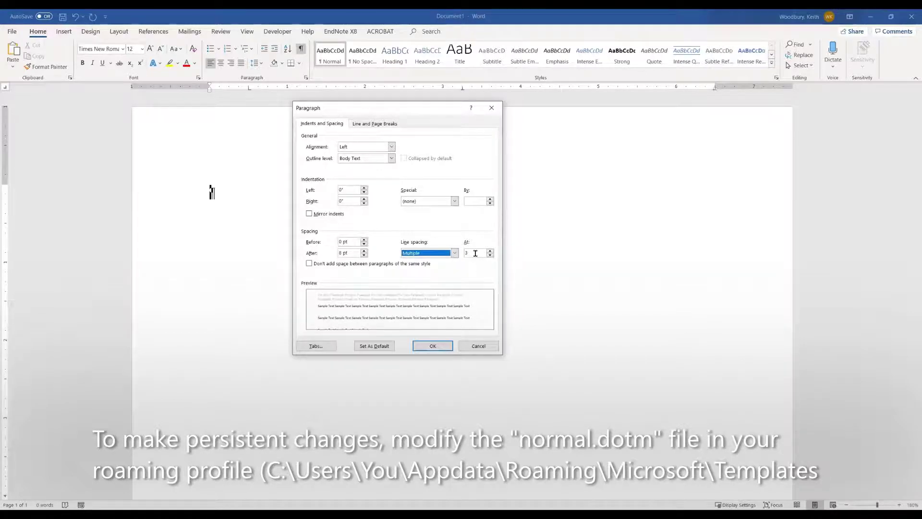
pyautogui.click(476, 253)
pyautogui.press('BackSpace')
pyautogui.write('1.08')
pyautogui.click(432, 346)
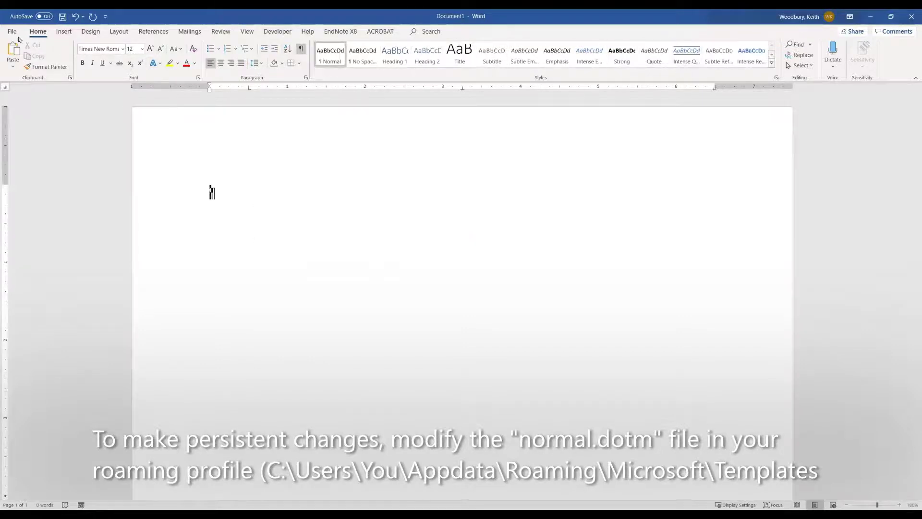
pyautogui.rightClick(332, 58)
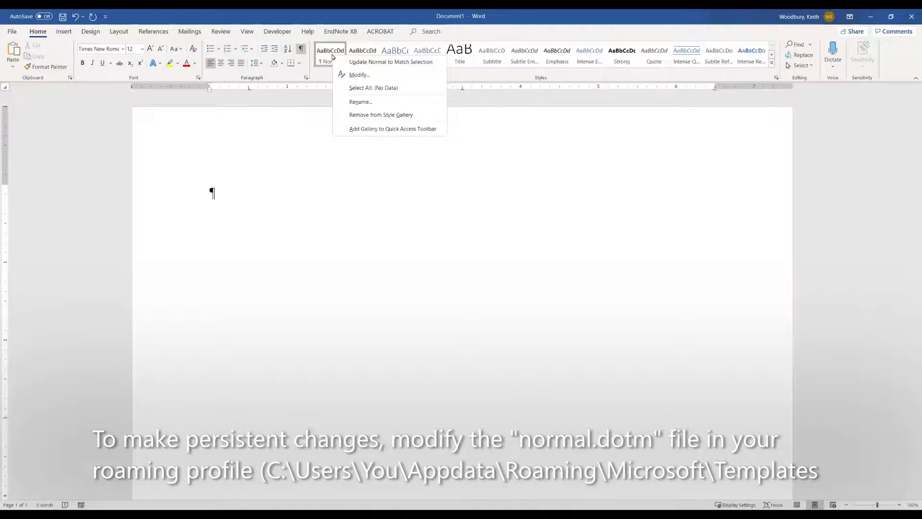
pyautogui.click(375, 66)
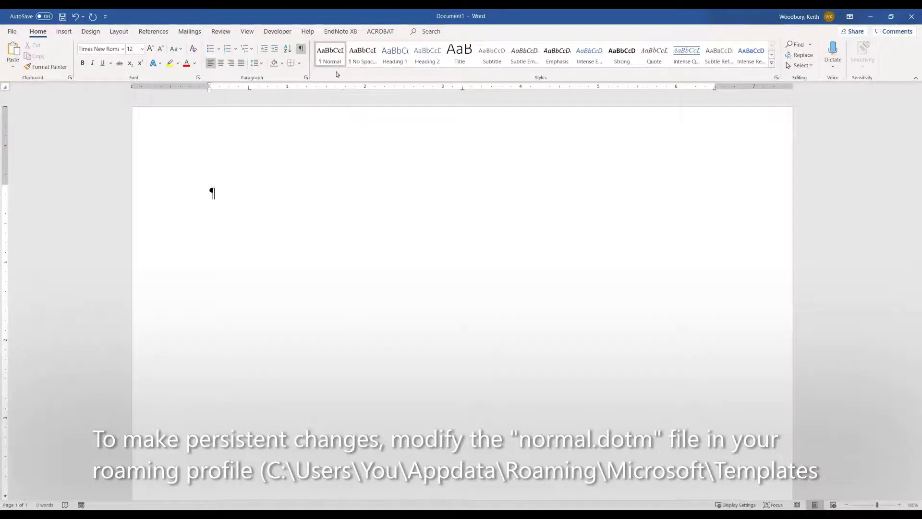
# Step: Enter the heading "Introduction" in the Heading 1 style
pyautogui.click(393, 61)
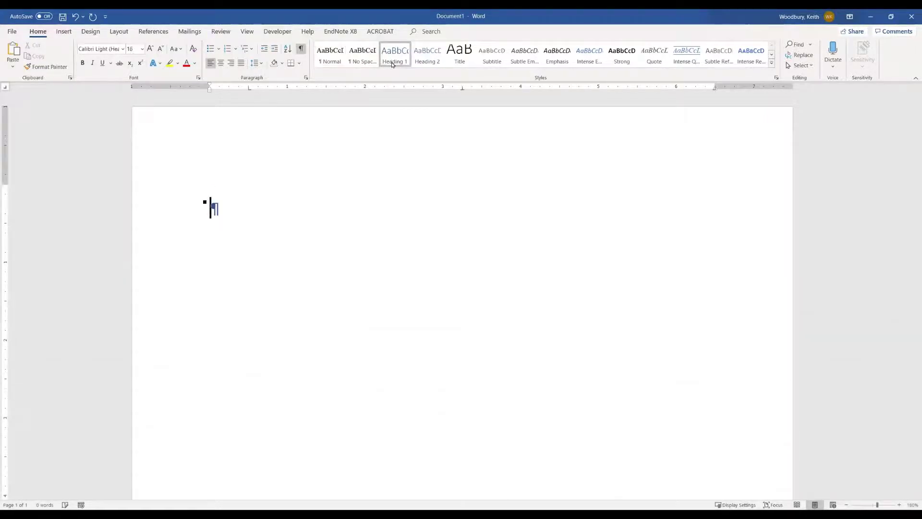
pyautogui.write('Introduction')
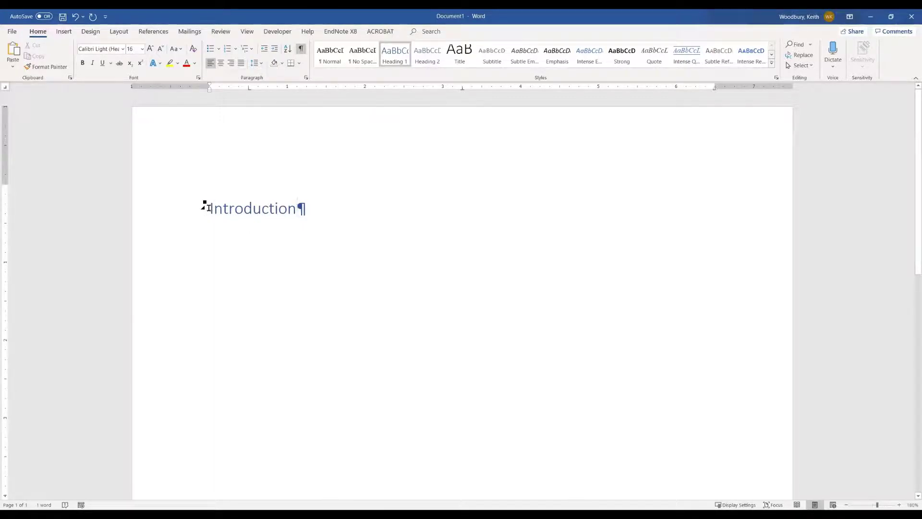
# Step: Format the "Introduction" heading as black, bold, 12-point Times New Roman and update the Heading 1 style to match it
pyautogui.moveTo(209, 208); pyautogui.dragTo(310, 211)
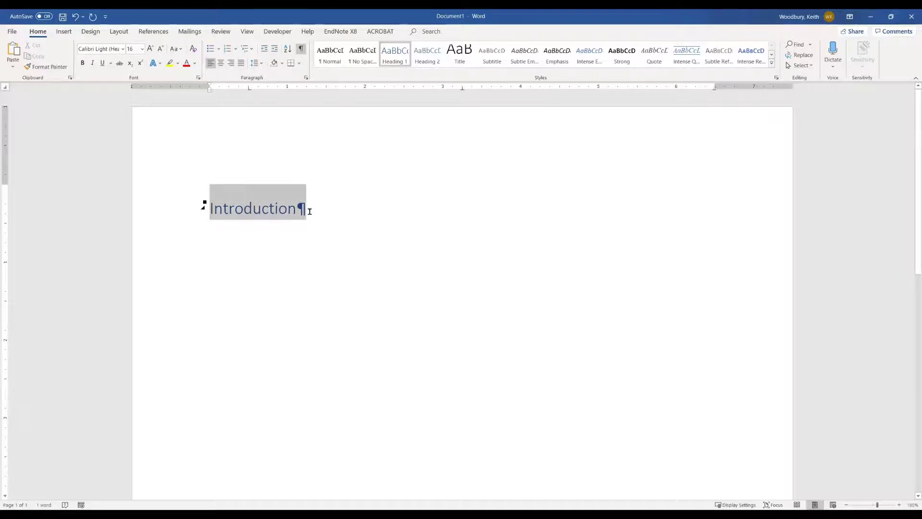
pyautogui.click(123, 52)
pyautogui.click(118, 112)
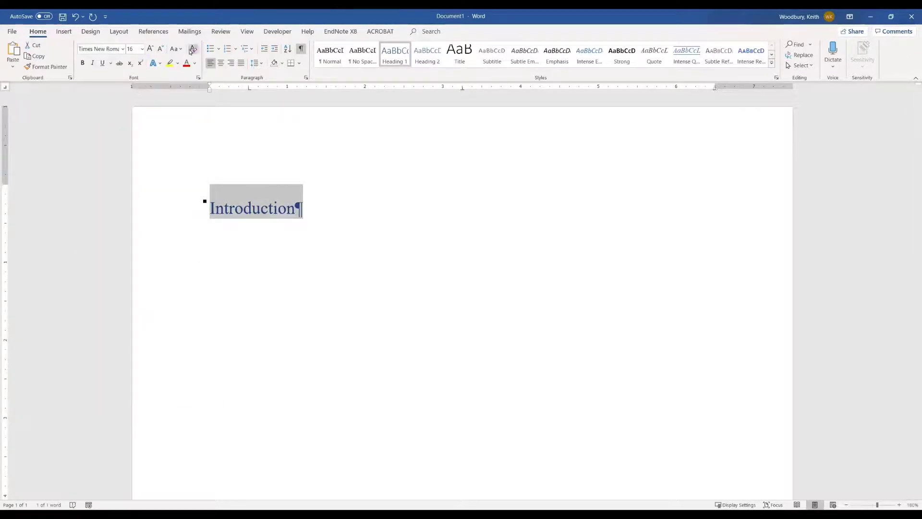
pyautogui.click(193, 76)
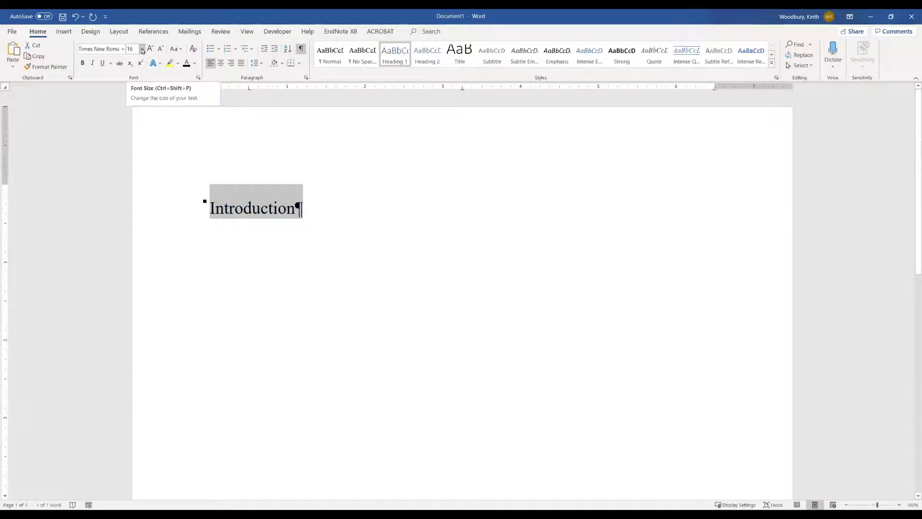
pyautogui.click(143, 49)
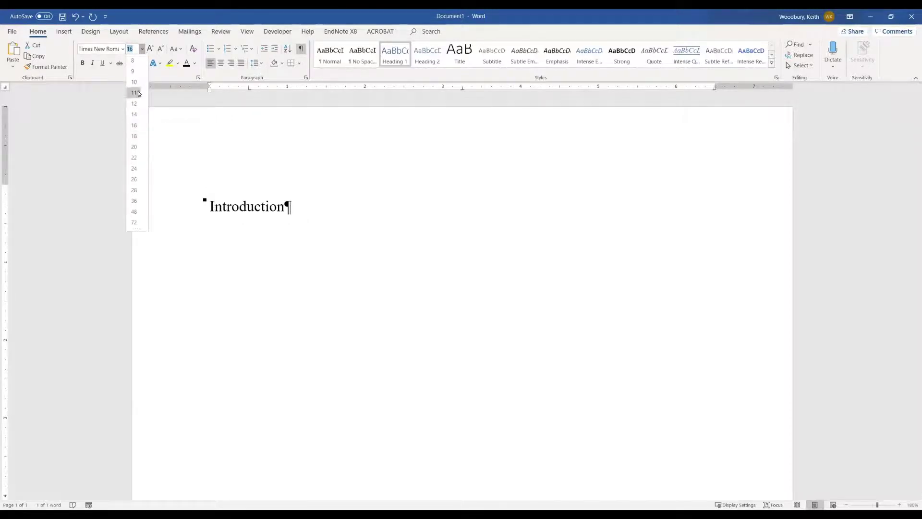
pyautogui.press('Escape')
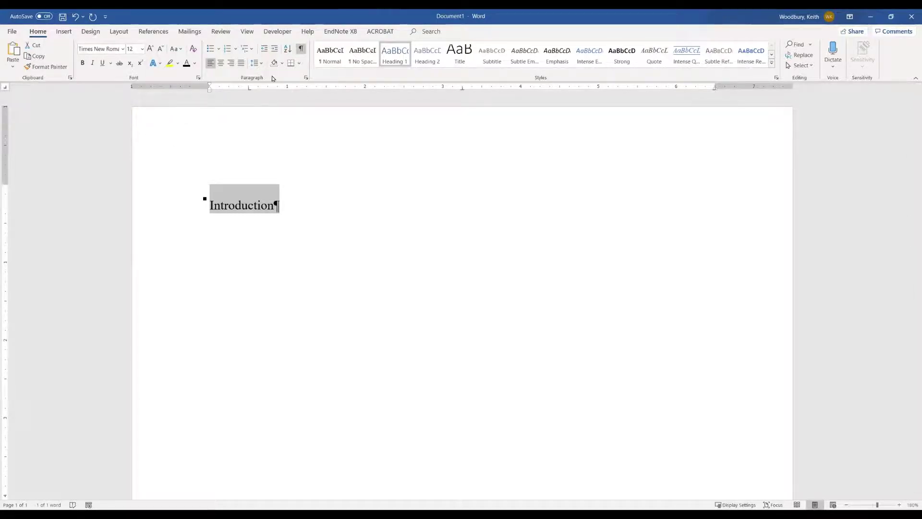
pyautogui.click(82, 64)
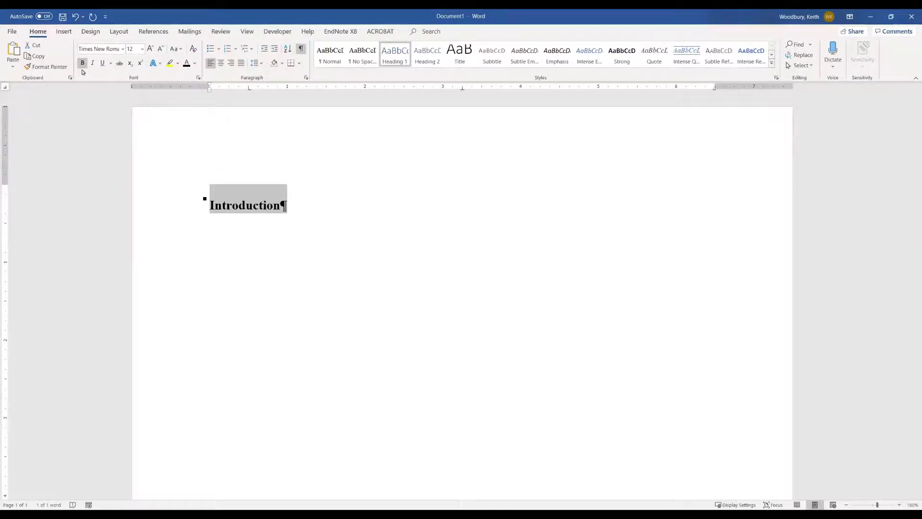
pyautogui.rightClick(396, 62)
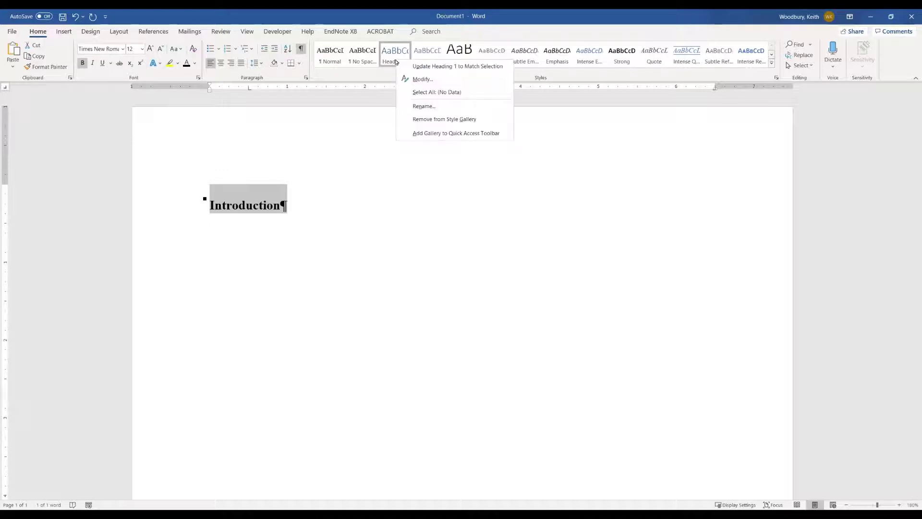
pyautogui.click(421, 72)
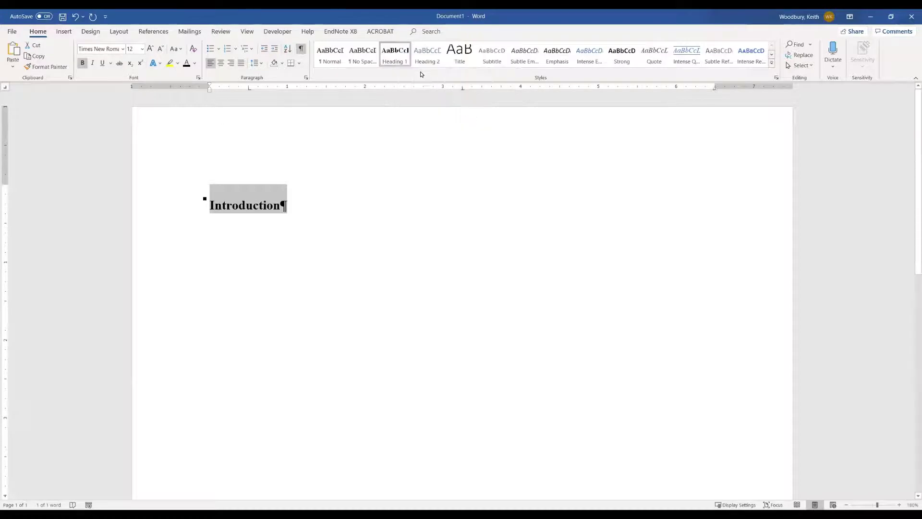
# Step: Add the heading "Part 1 – The first thing" in the Heading 2 style below "Introduction"
pyautogui.click(286, 208)
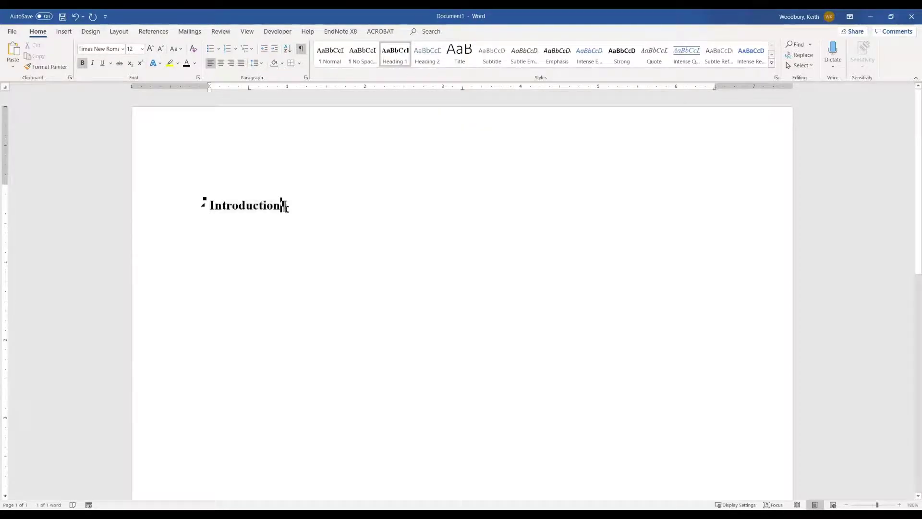
pyautogui.press('Return')
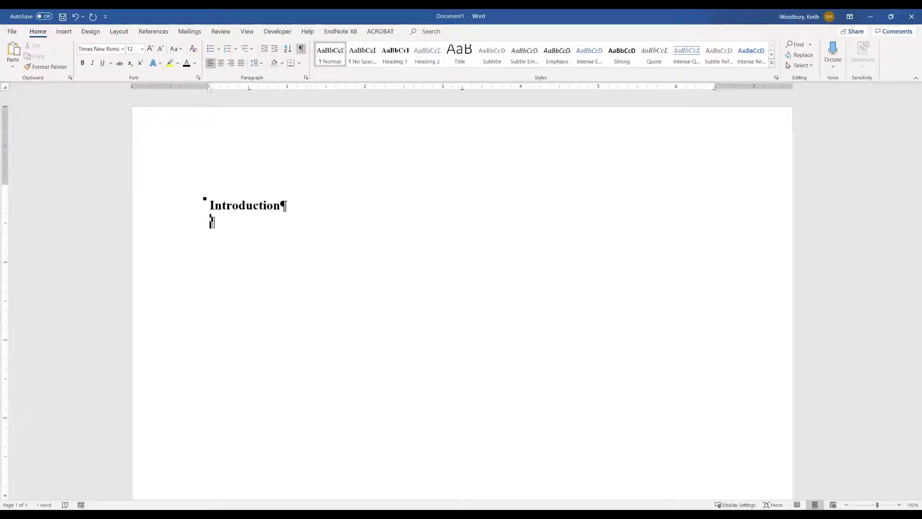
pyautogui.click(427, 55)
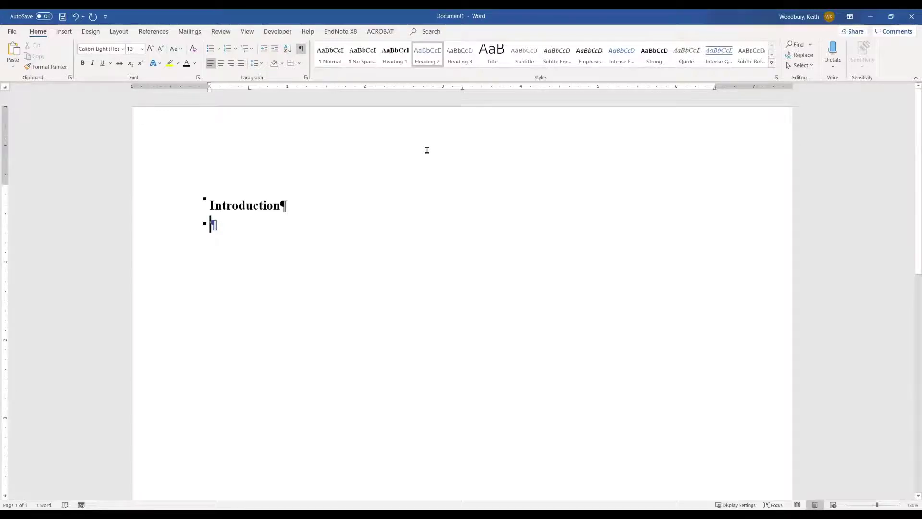
pyautogui.write('Par')
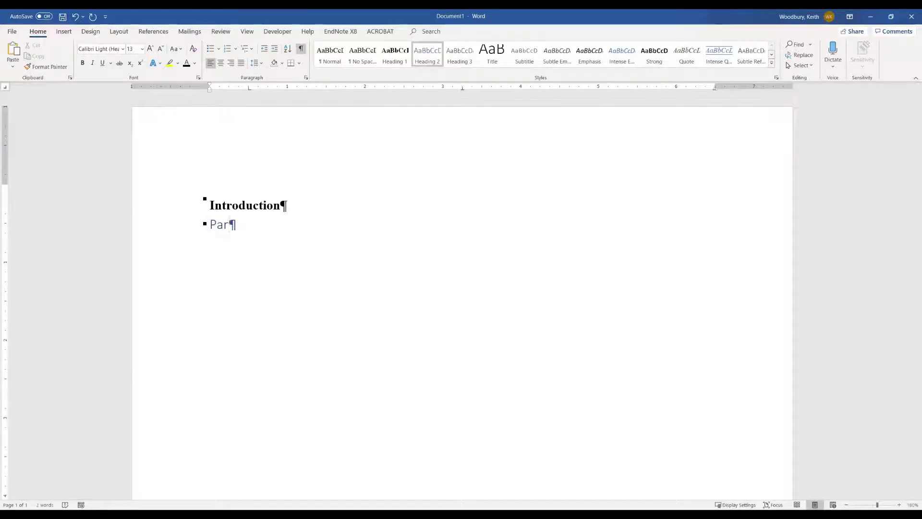
pyautogui.write('t 1')
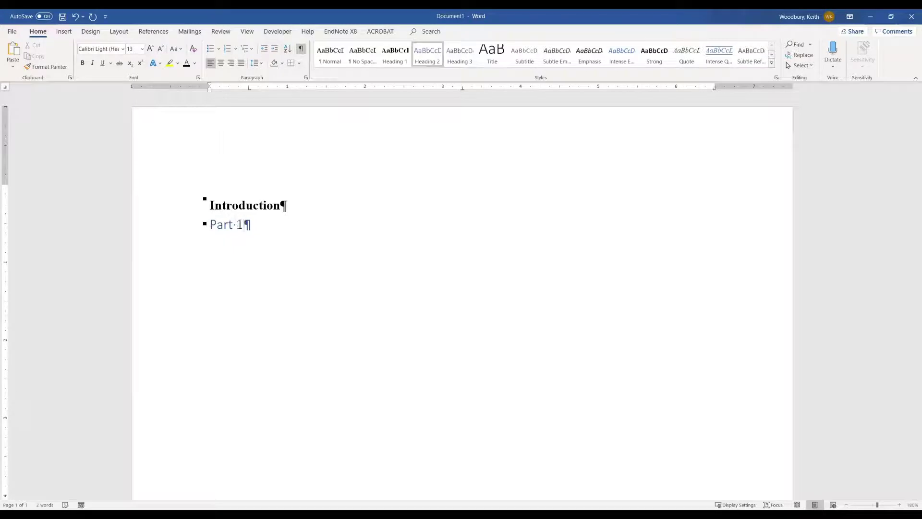
pyautogui.write(' -')
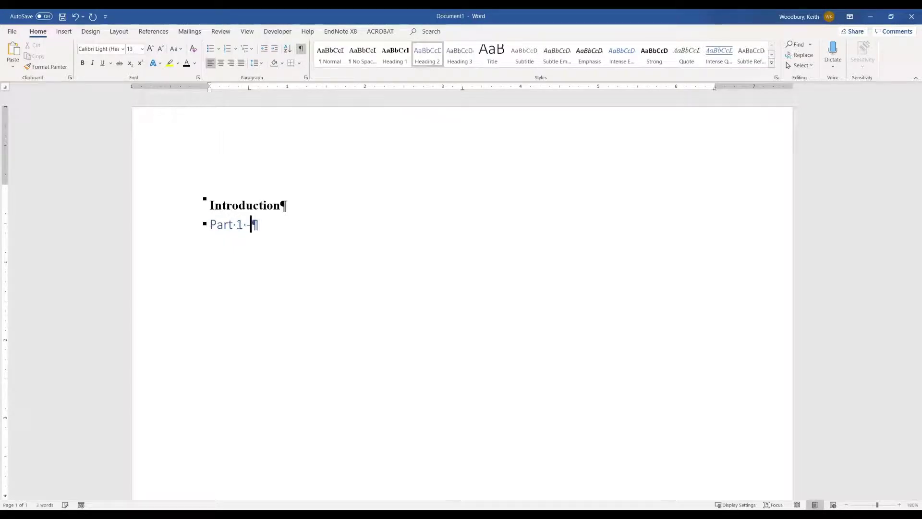
pyautogui.write(' The first ')
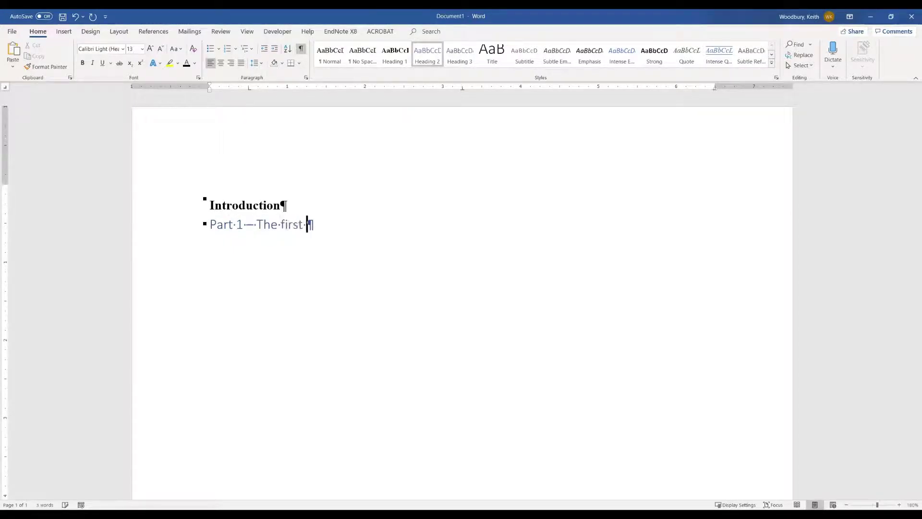
pyautogui.write('thing')
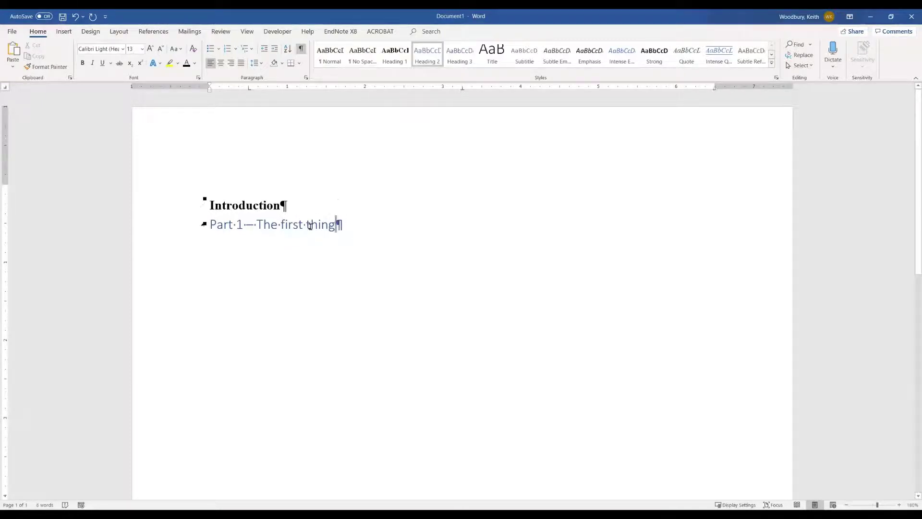
# Step: Format the "Part 1 – The first thing" heading as black, italic, 12-point Times New Roman and update the Heading 2 style to match it
pyautogui.moveTo(338, 226); pyautogui.dragTo(204, 223)
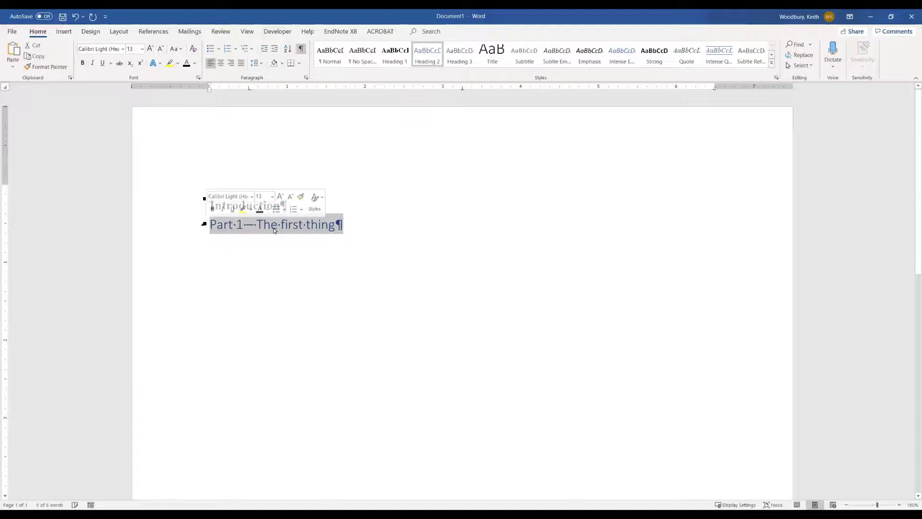
pyautogui.click(123, 49)
pyautogui.click(111, 113)
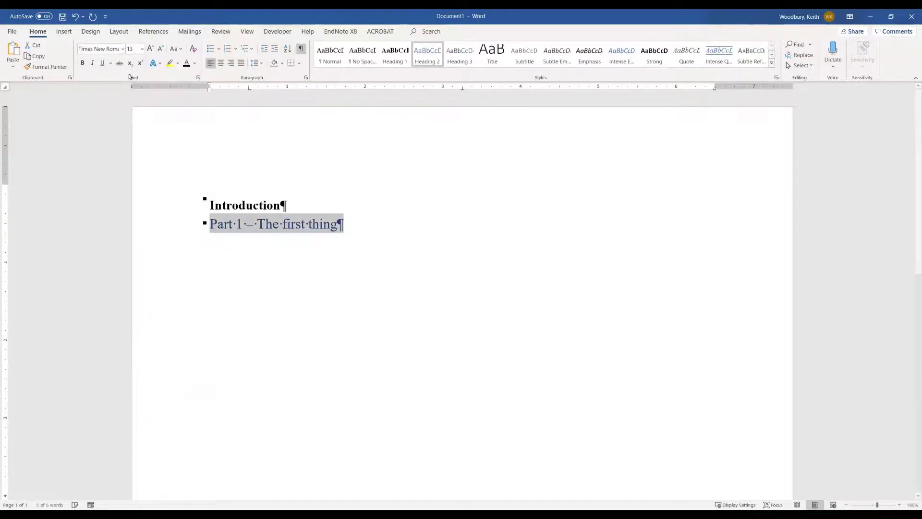
pyautogui.click(142, 49)
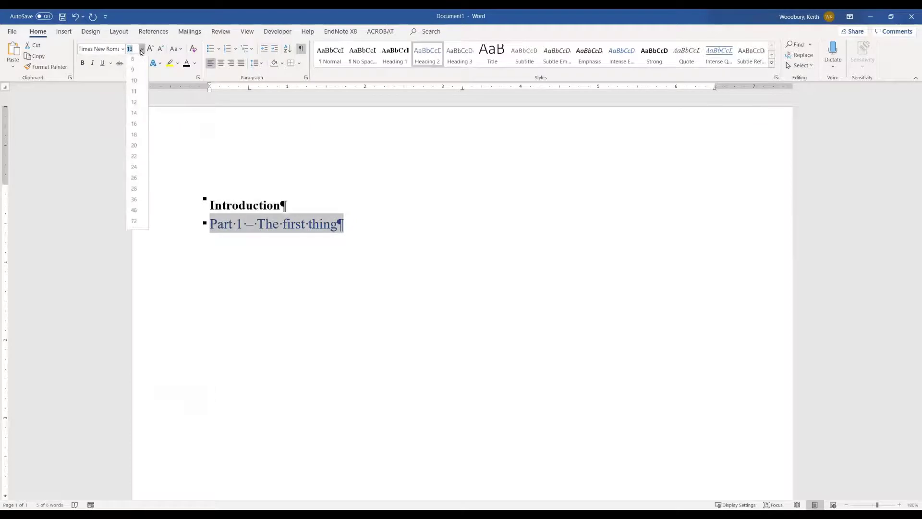
pyautogui.click(135, 102)
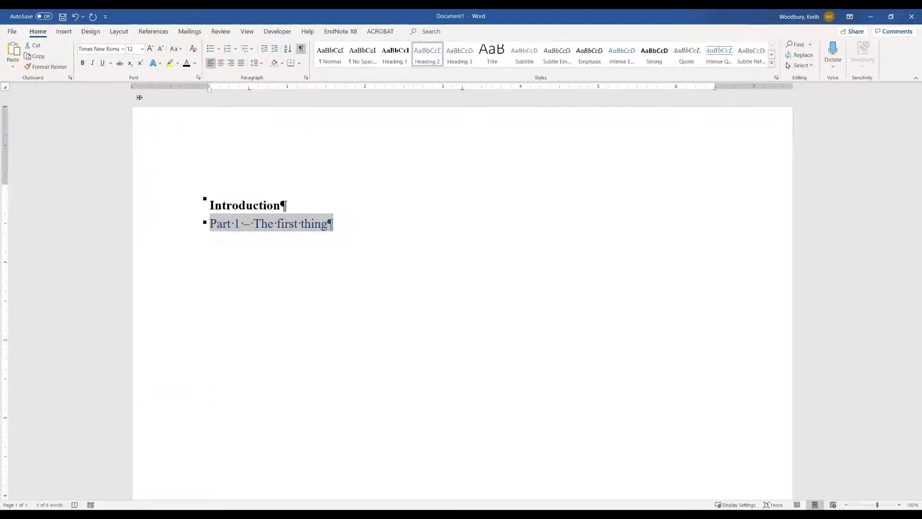
pyautogui.click(185, 64)
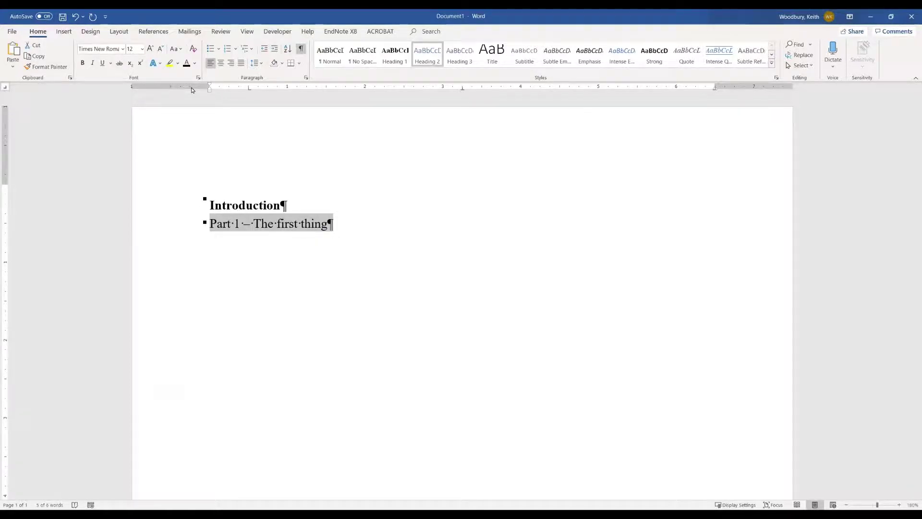
pyautogui.hotkey('ctrl', 'i')
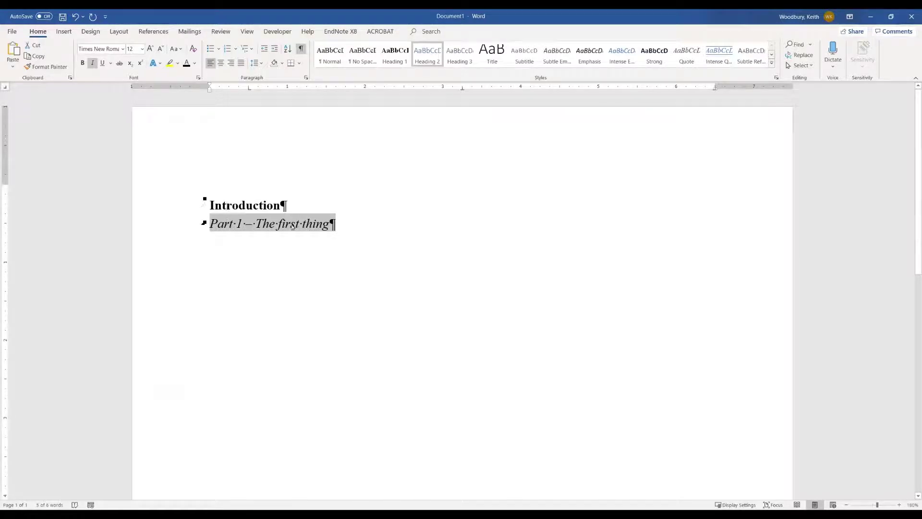
pyautogui.rightClick(428, 58)
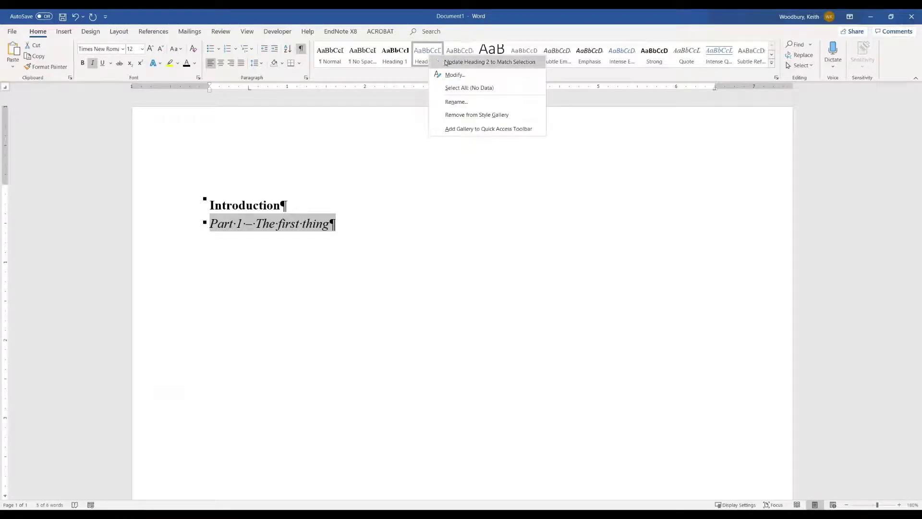
pyautogui.click(447, 62)
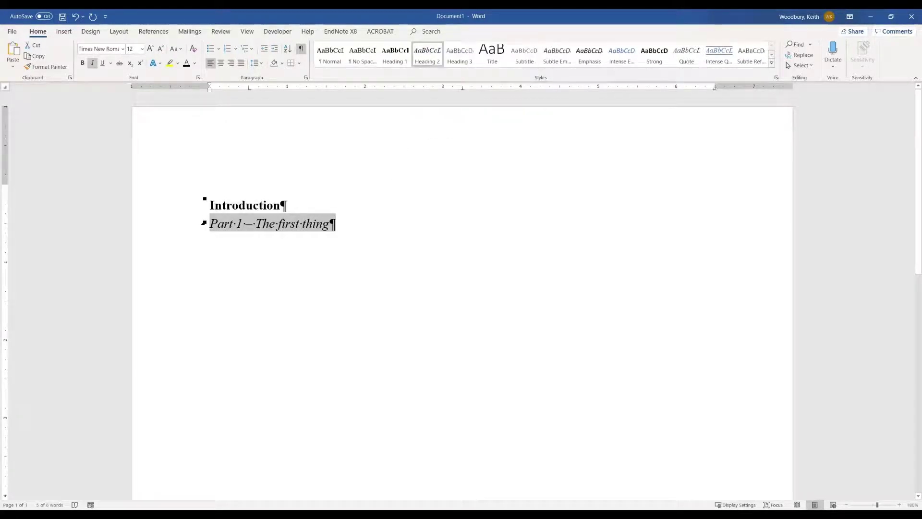
# Step: Add the heading "Heading 3 – a subtopic" in the Heading 3 style below the Part 1 heading
pyautogui.press('End')
pyautogui.press('Return')
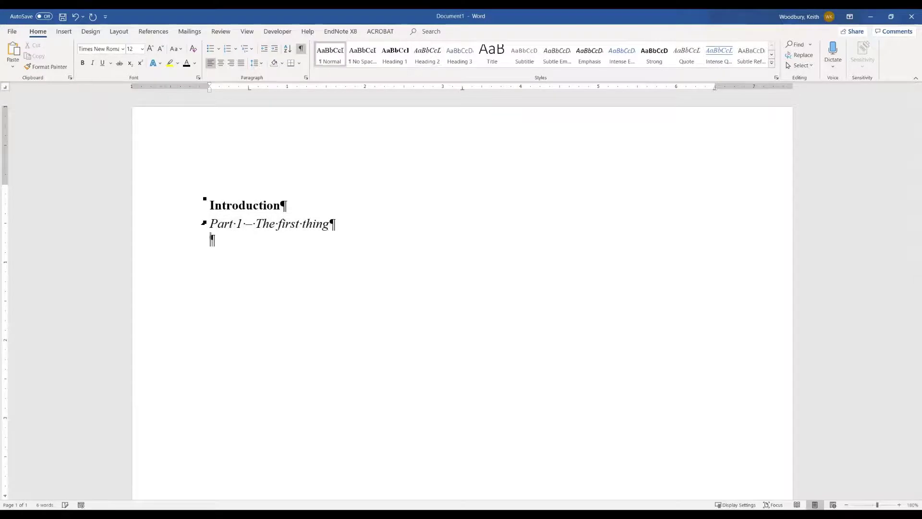
pyautogui.click(464, 59)
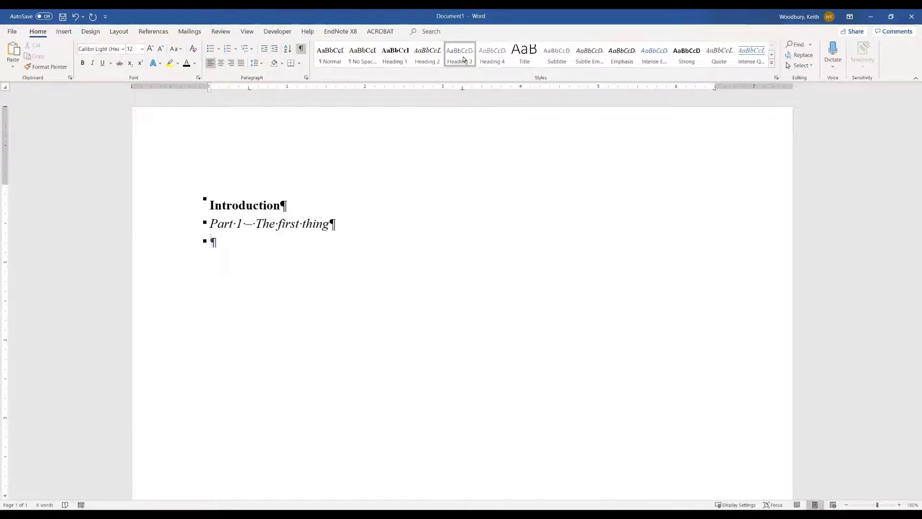
pyautogui.write('Heat')
pyautogui.press('BackSpace')
pyautogui.write('ding ')
pyautogui.write('3 - a su')
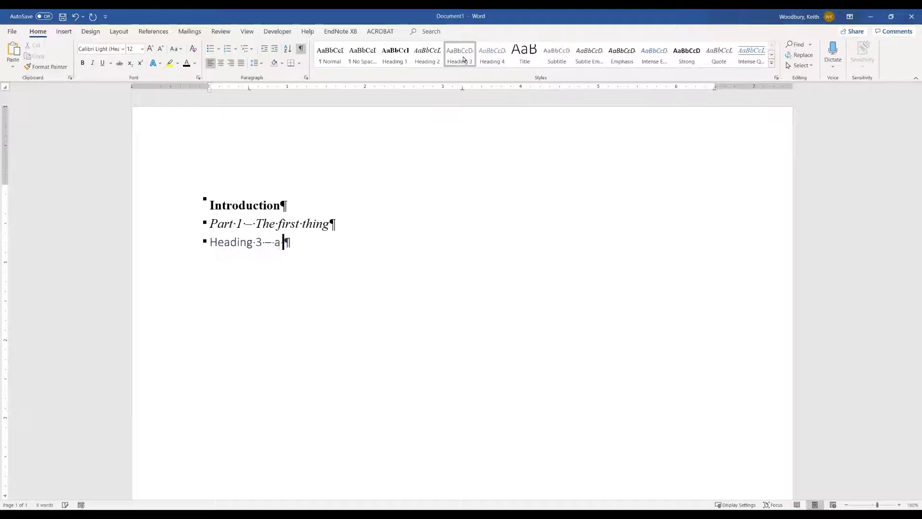
pyautogui.write('btopi')
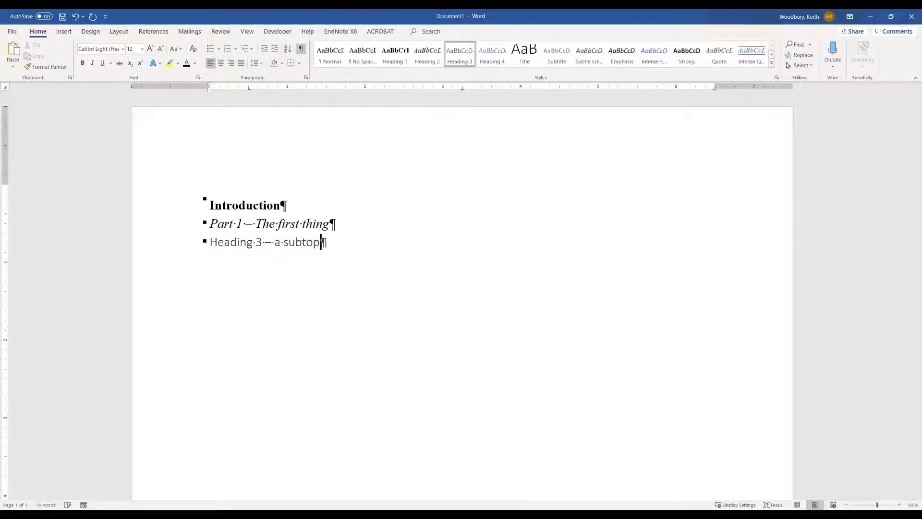
pyautogui.write('c')
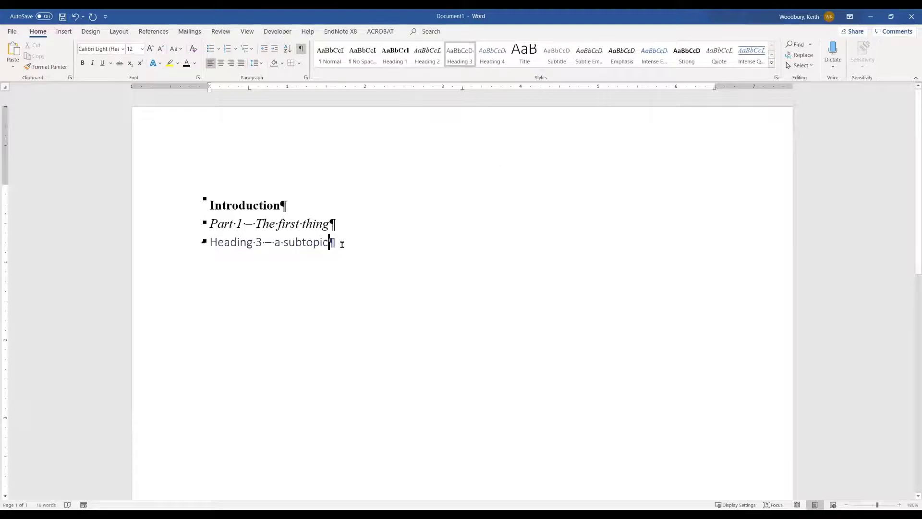
# Step: Format the "Heading 3 – a subtopic" line as underlined Times New Roman and update the Heading 3 style to match it
pyautogui.moveTo(335, 243); pyautogui.dragTo(202, 242)
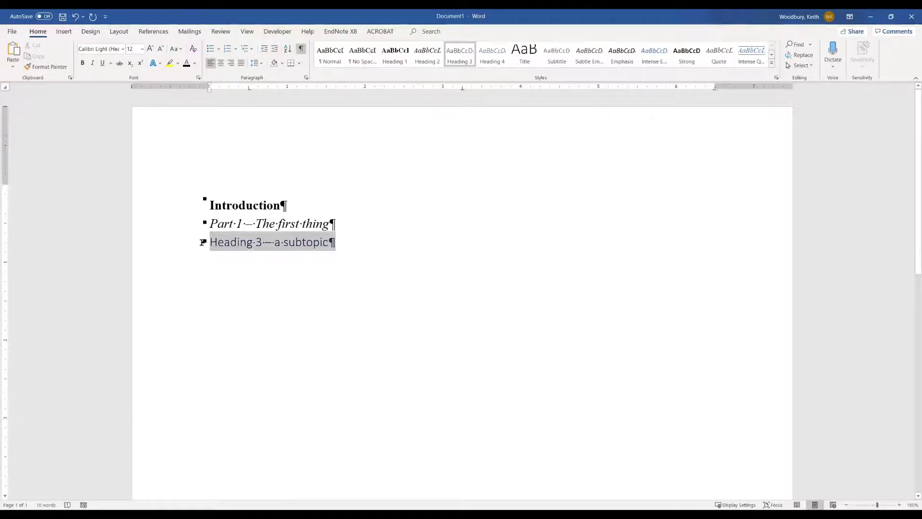
pyautogui.click(123, 50)
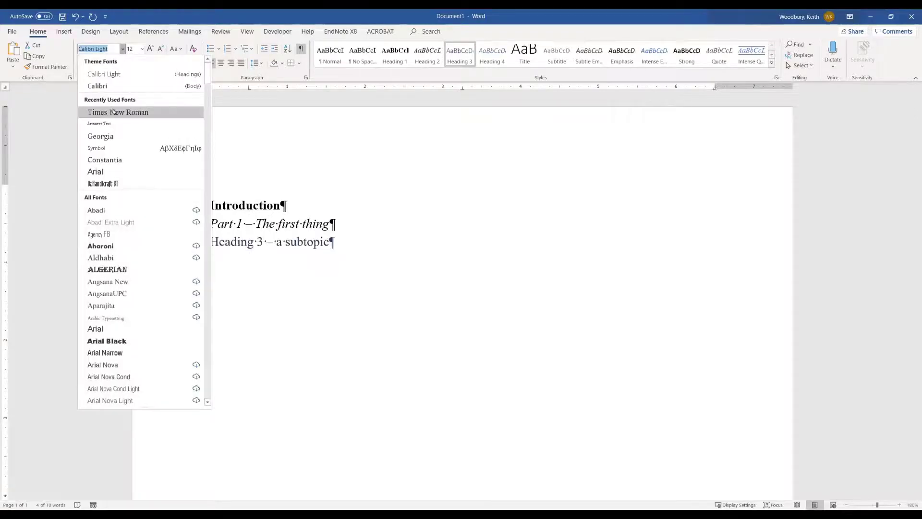
pyautogui.click(118, 111)
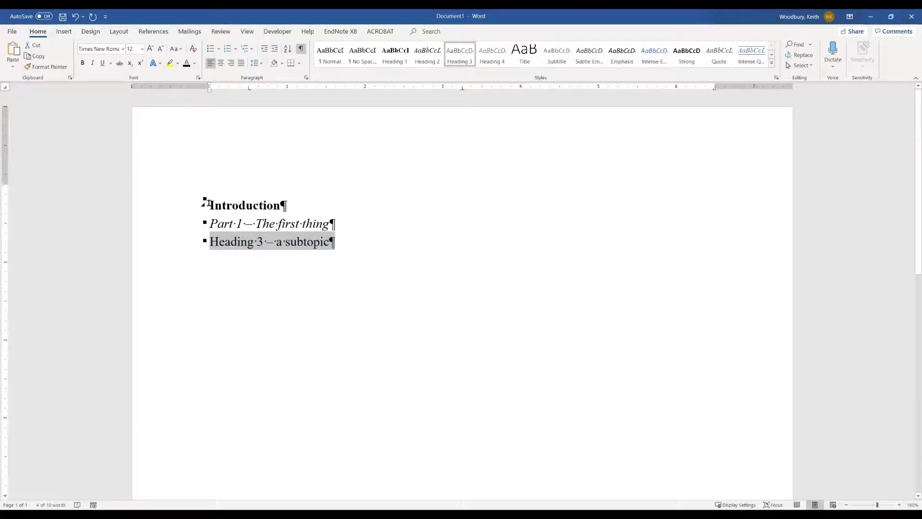
pyautogui.hotkey('ctrl', 'u')
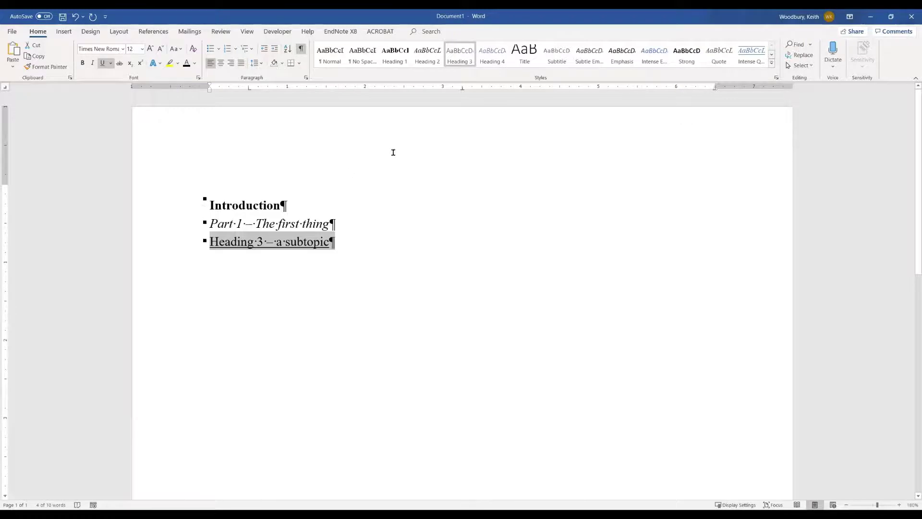
pyautogui.rightClick(459, 55)
pyautogui.click(481, 60)
pyautogui.press('Up')
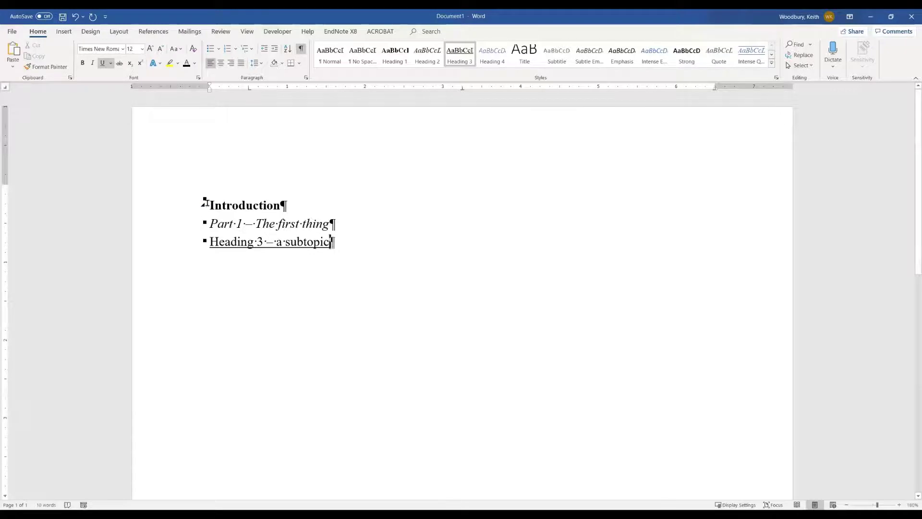
# Step: Examine the multilevel list numbering formats available for the "Introduction" heading, including the 1, 1.1, 1.1.1 and Chapter heading schemes
pyautogui.moveTo(206, 202); pyautogui.dragTo(288, 205)
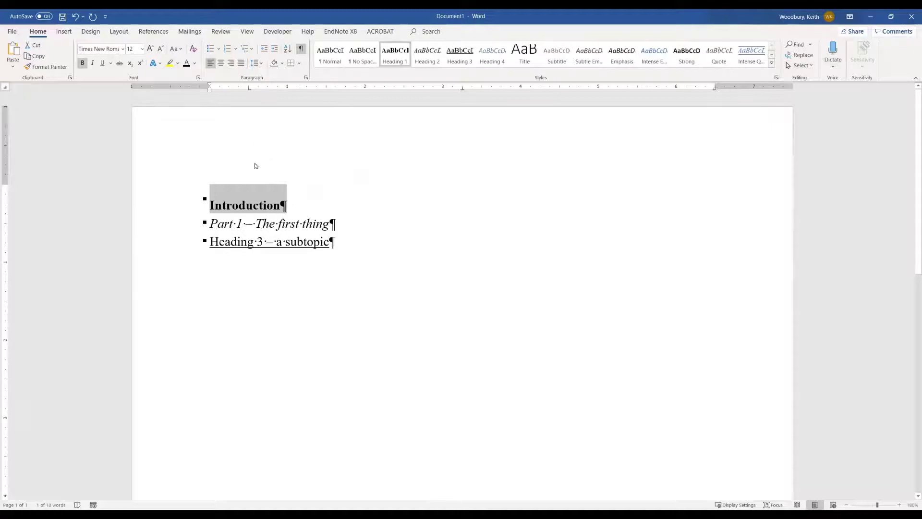
pyautogui.rightClick(264, 199)
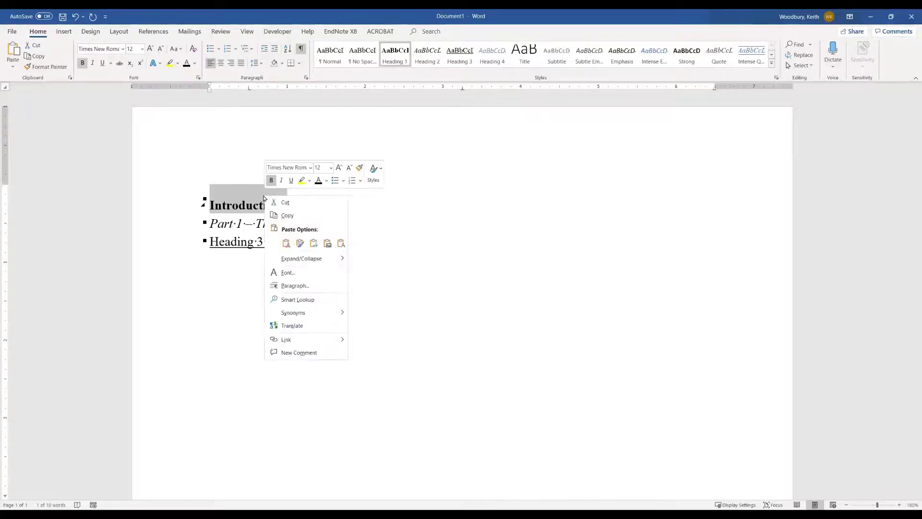
pyautogui.press('Escape')
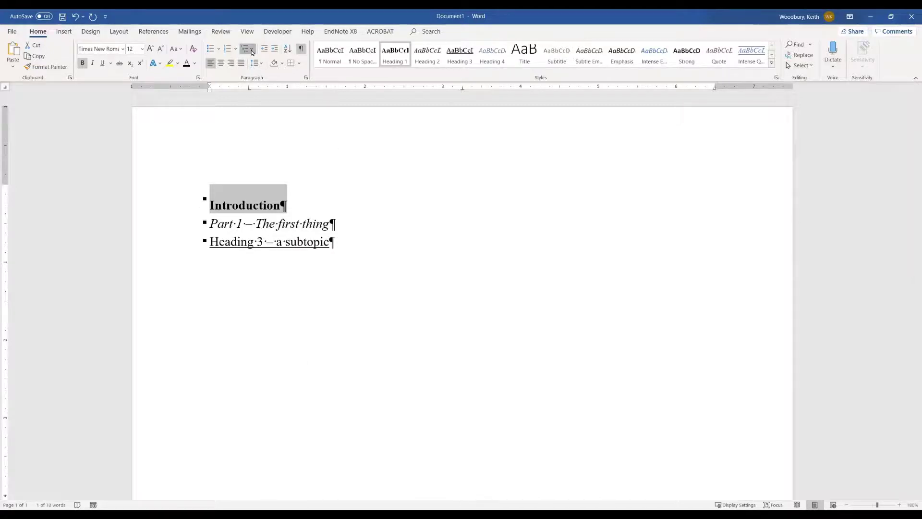
pyautogui.click(252, 49)
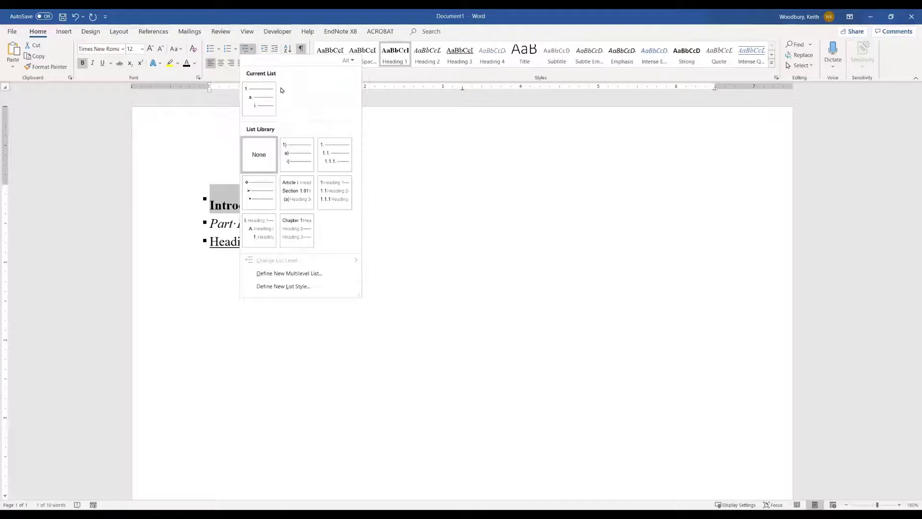
pyautogui.moveTo(331, 186)
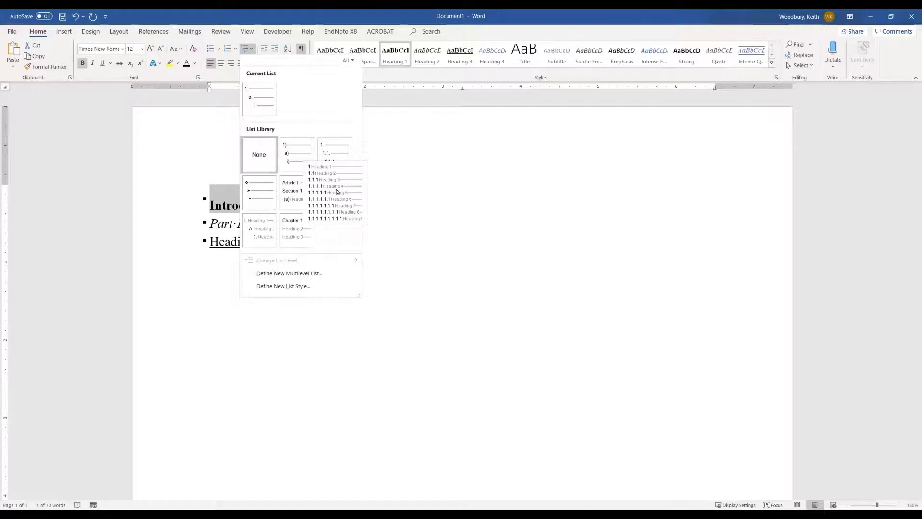
pyautogui.moveTo(291, 194)
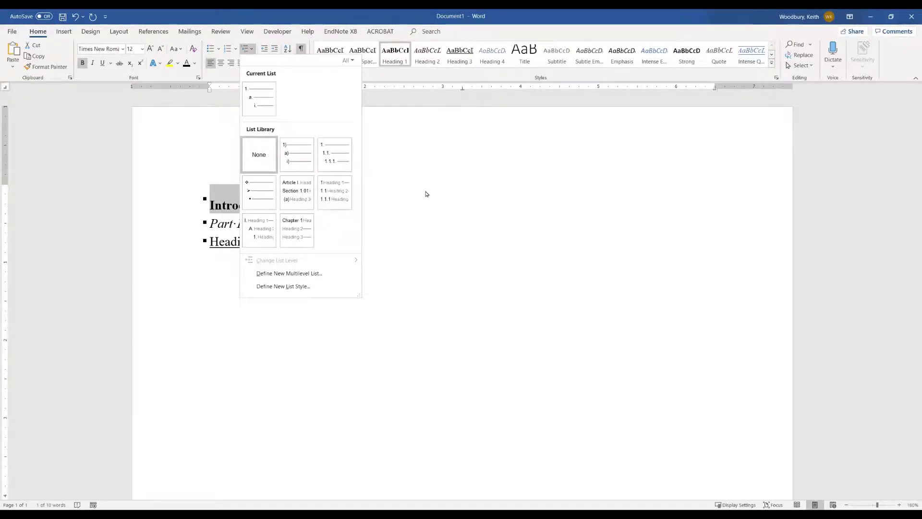
pyautogui.press('Escape')
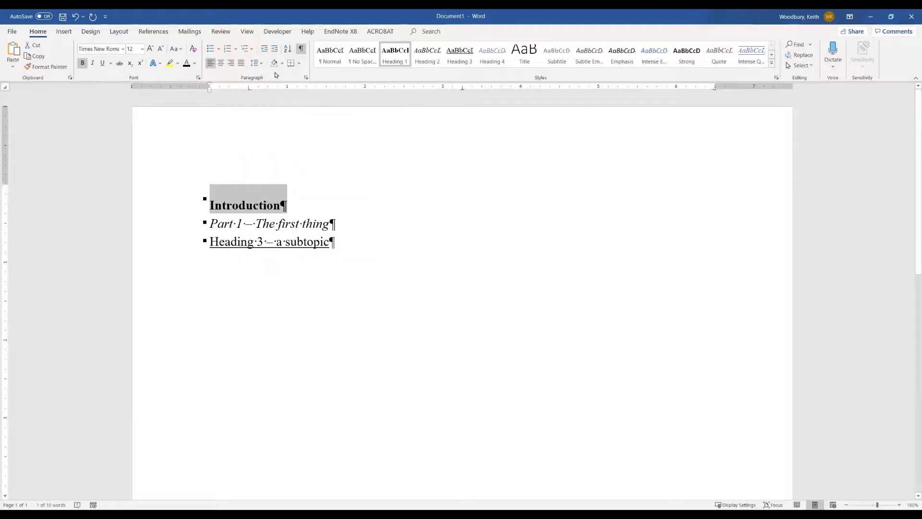
pyautogui.click(250, 49)
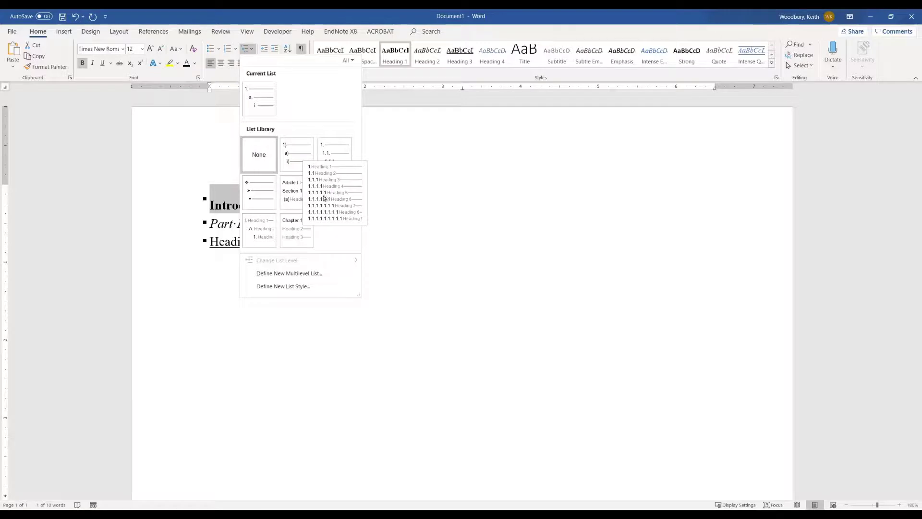
pyautogui.moveTo(296, 227)
pyautogui.moveTo(264, 231)
pyautogui.click(397, 206)
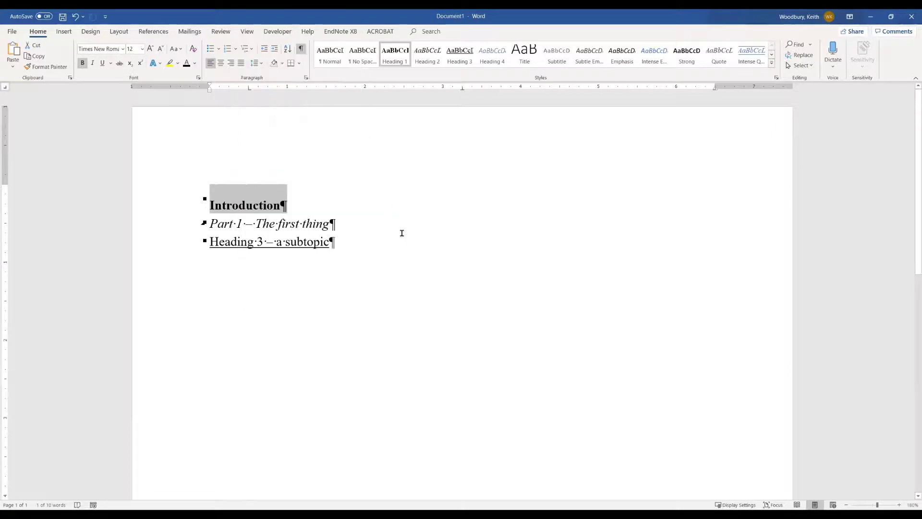
# Step: Delete all three sample headings so the document is blank
pyautogui.click(403, 244)
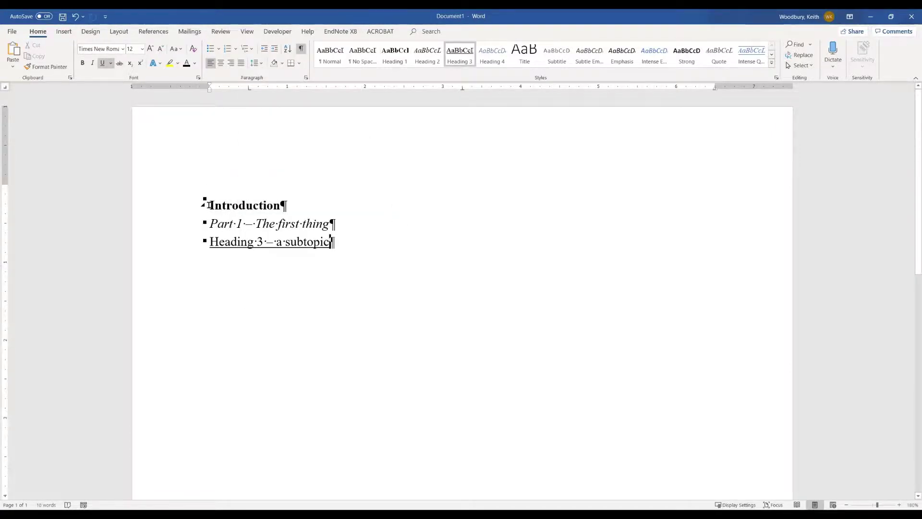
pyautogui.moveTo(210, 205); pyautogui.dragTo(370, 250)
pyautogui.press('Delete')
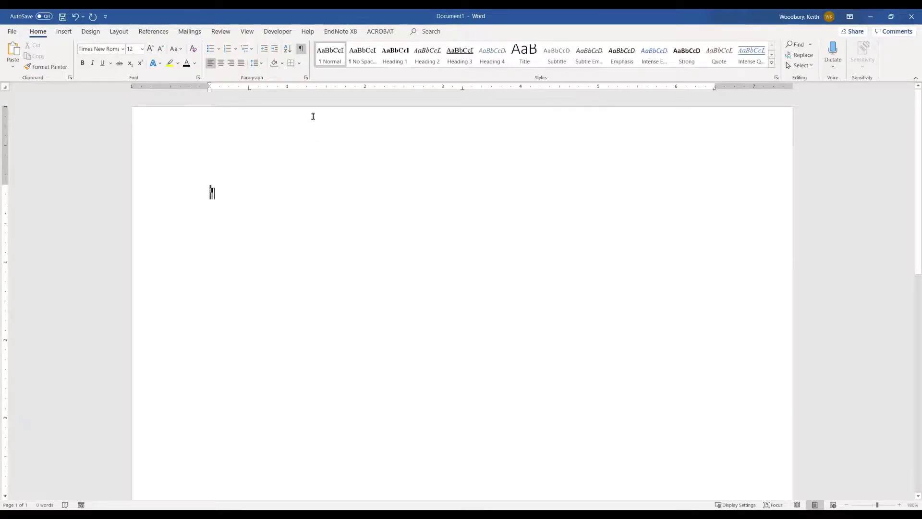
pyautogui.click(301, 49)
pyautogui.click(301, 49)
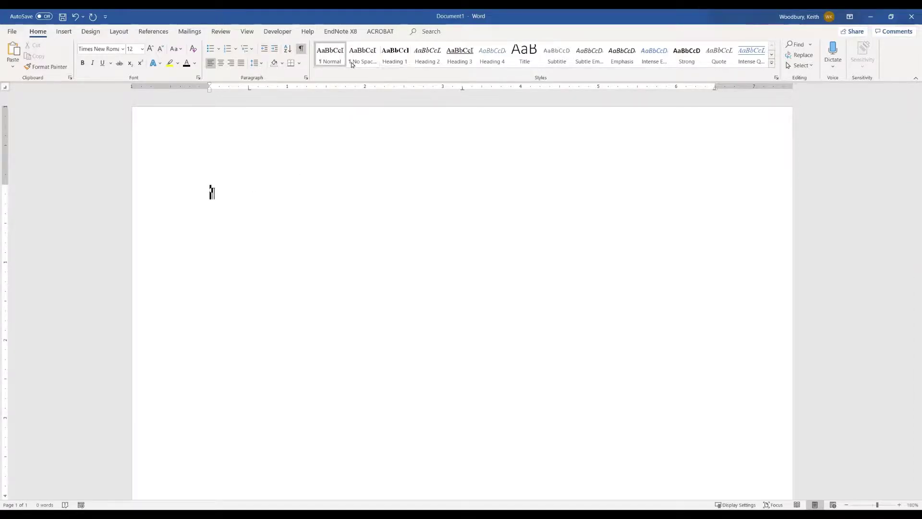
pyautogui.rightClick(397, 60)
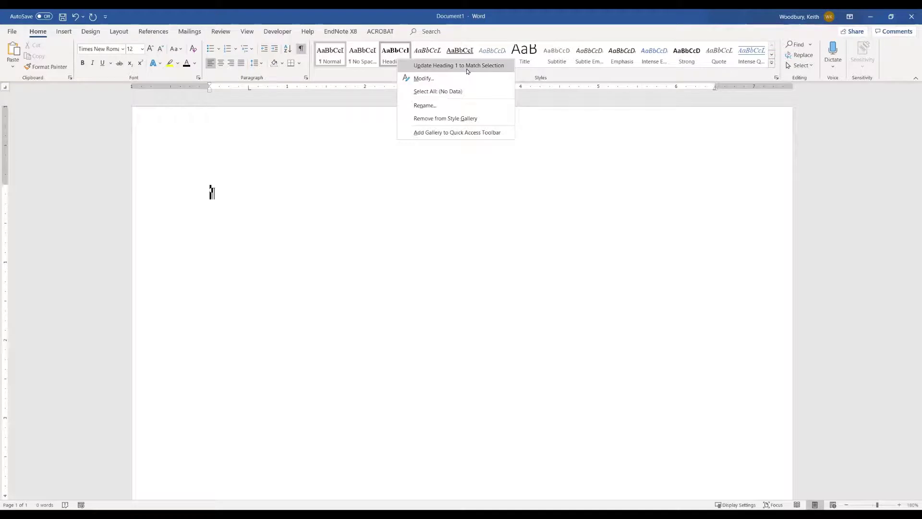
pyautogui.click(199, 177)
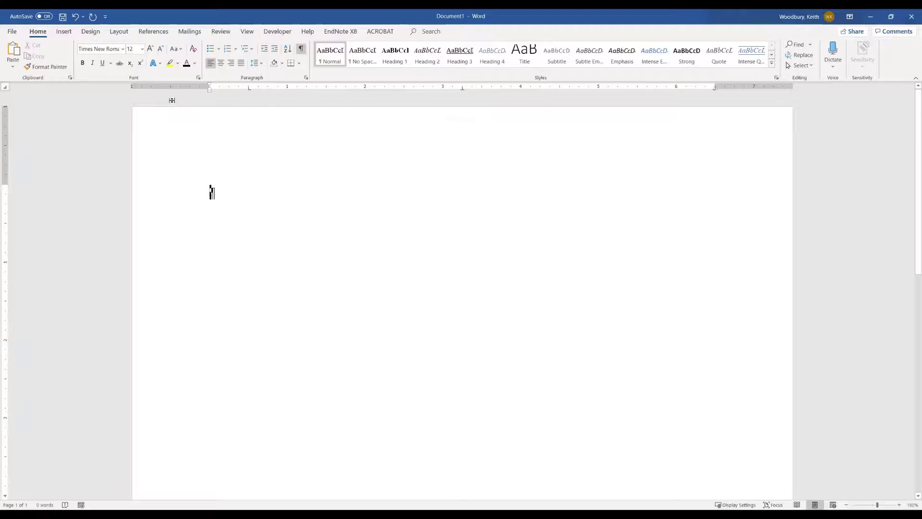
# Step: Switch to Outline view and enter the level 1 headings "Introduction", "Background" and "Experimental Methods"
pyautogui.click(248, 32)
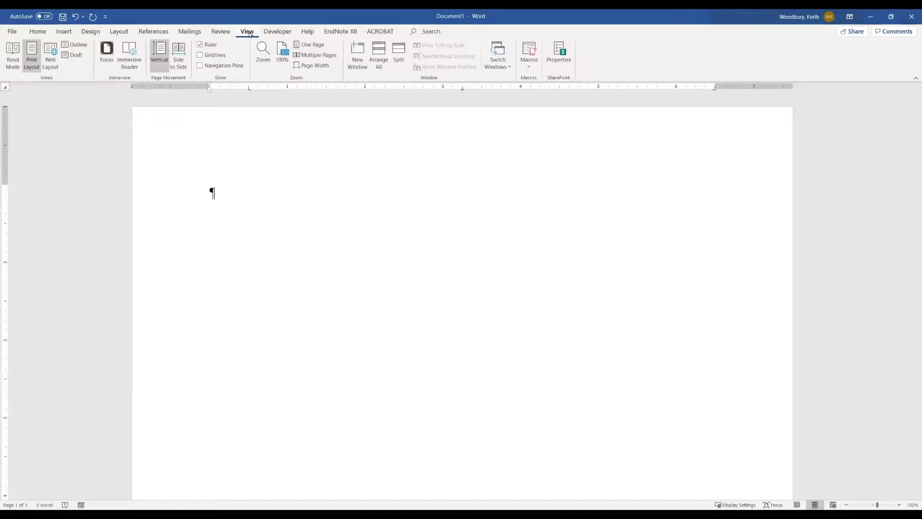
pyautogui.click(78, 45)
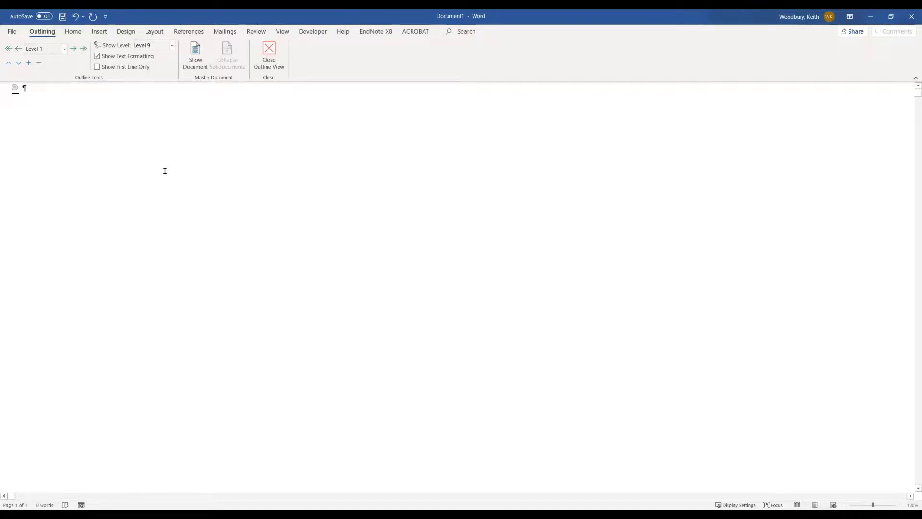
pyautogui.write('Introduction')
pyautogui.press('Return')
pyautogui.write('Background')
pyautogui.press('Return')
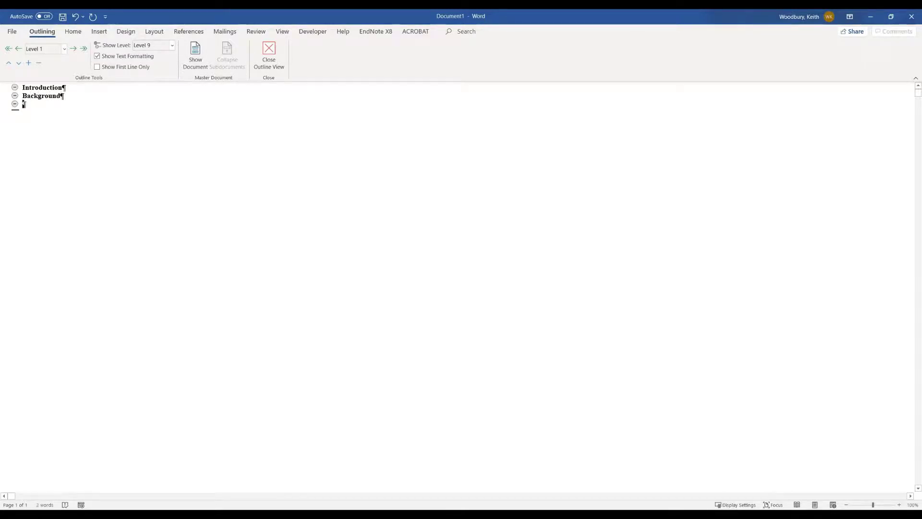
pyautogui.write('Experimental Methods')
pyautogui.press('Return')
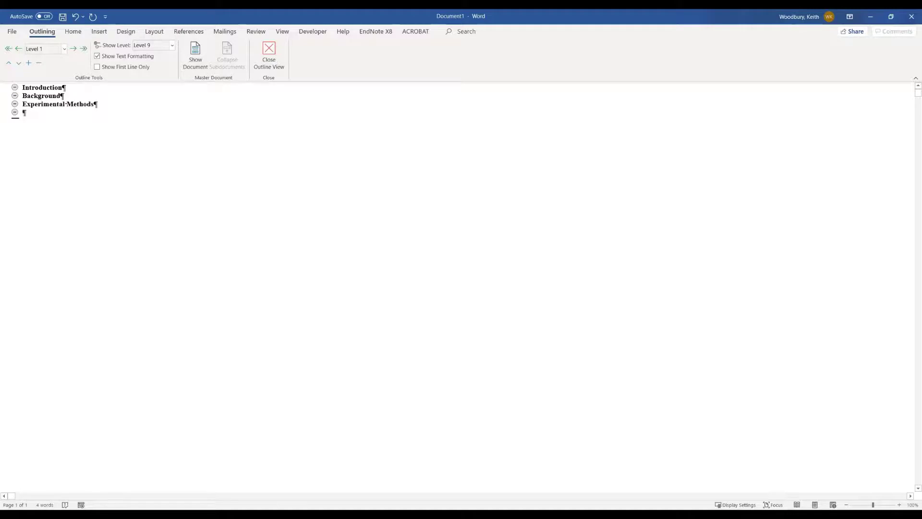
# Step: Continue the outline with the level 1 headings "Analysis", "Results", "Discussion" and "Conclusions"
pyautogui.write('Analysis')
pyautogui.press('Return')
pyautogui.write('Results')
pyautogui.press('Return')
pyautogui.write('Discussion')
pyautogui.press('Return')
pyautogui.write('COn')
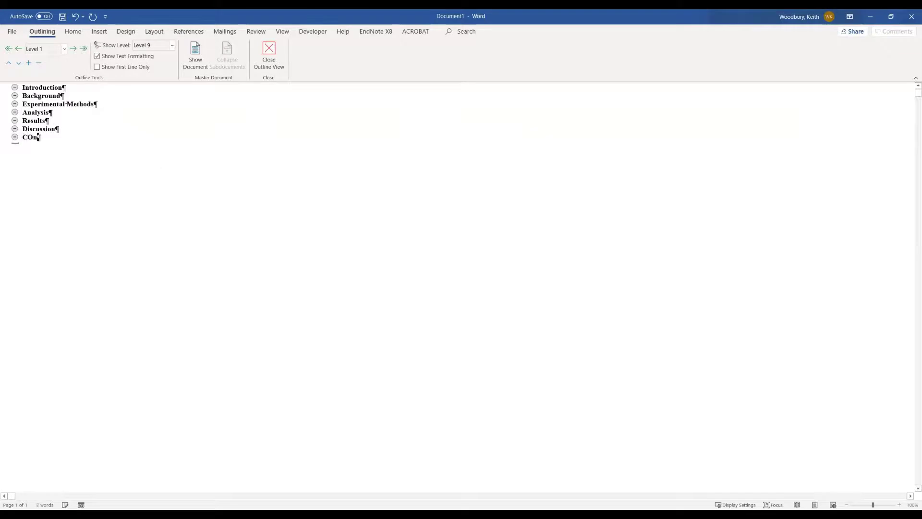
pyautogui.write('clusions')
pyautogui.press('Return')
# Step: Add the level 2 heading "Operation of Widgets" under Background in the outline
pyautogui.press('Return')
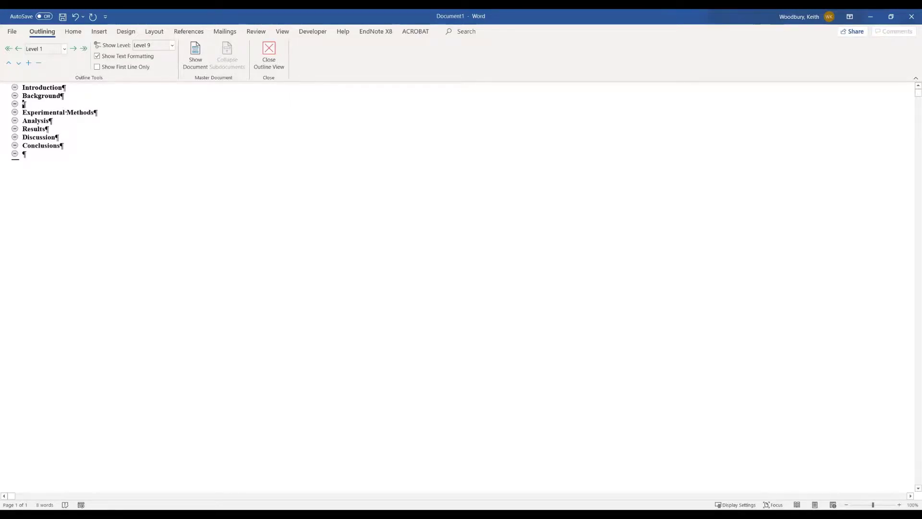
pyautogui.press('Tab')
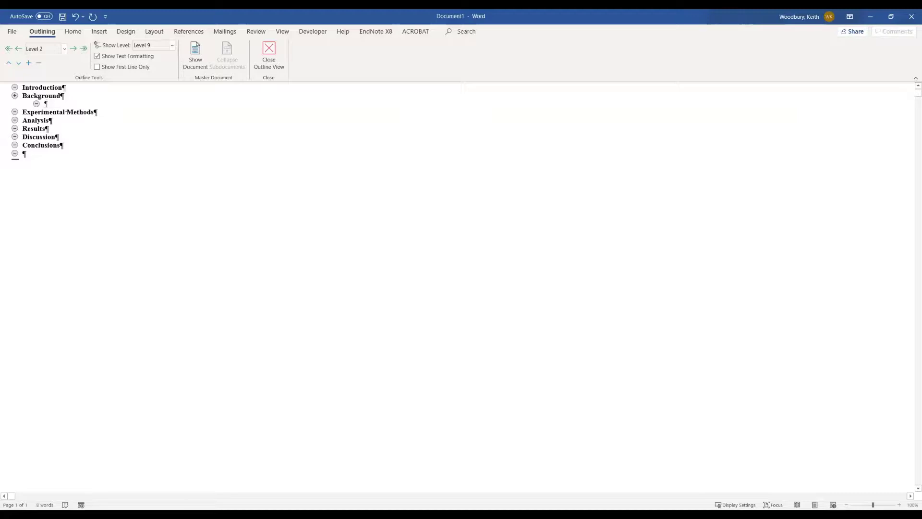
pyautogui.write('Operation of ')
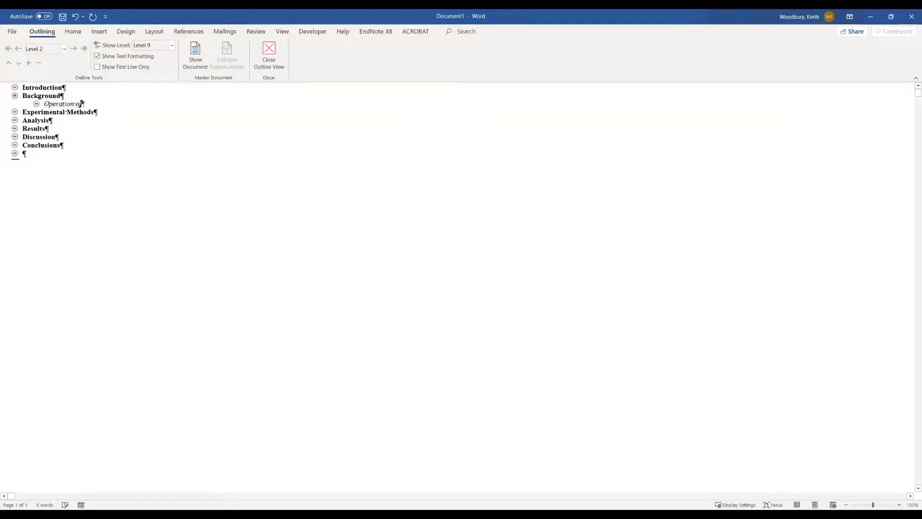
pyautogui.write('Widgets')
# Step: Insert the level 2 heading "Theory Widgets" under Background, above "Operation of Widgets"
pyautogui.press('Left')
pyautogui.press('Left')
pyautogui.press('Left')
pyautogui.press('Left')
pyautogui.press('Left')
pyautogui.press('Left')
pyautogui.press('Left')
pyautogui.press('Left')
pyautogui.press('Left')
pyautogui.press('Left')
pyautogui.press('Left')
pyautogui.press('Left')
pyautogui.press('Left')
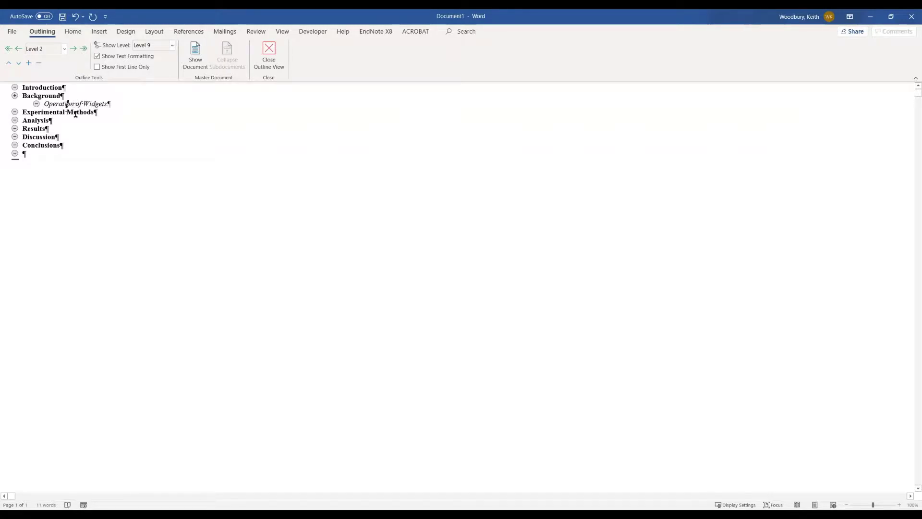
pyautogui.press('Left')
pyautogui.press('Left')
pyautogui.press('Left')
pyautogui.press('Left')
pyautogui.press('Left')
pyautogui.press('Left')
pyautogui.press('Left')
pyautogui.press('Left')
pyautogui.press('Return')
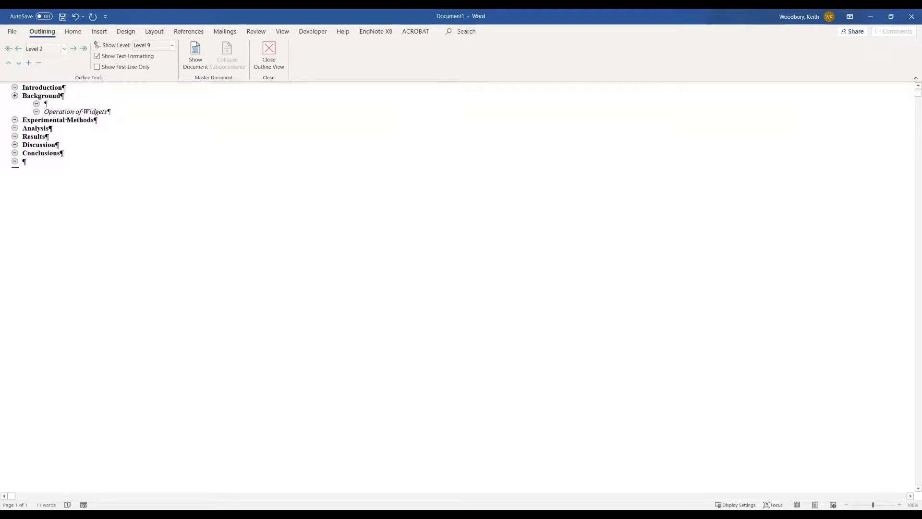
pyautogui.write('Theory Widgets')
# Step: Add the level 2 headings "Setup" and "Procedure" under Experimental Methods in the outline
pyautogui.click(95, 120)
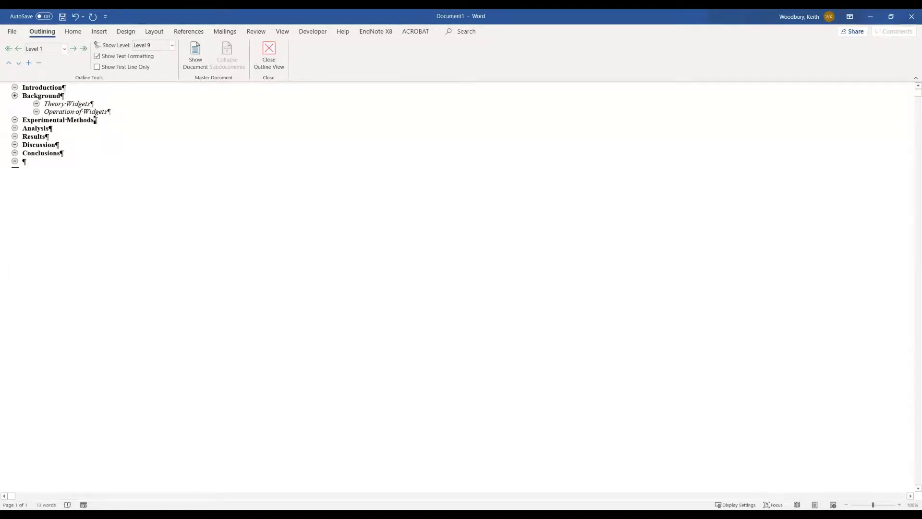
pyautogui.press('Return')
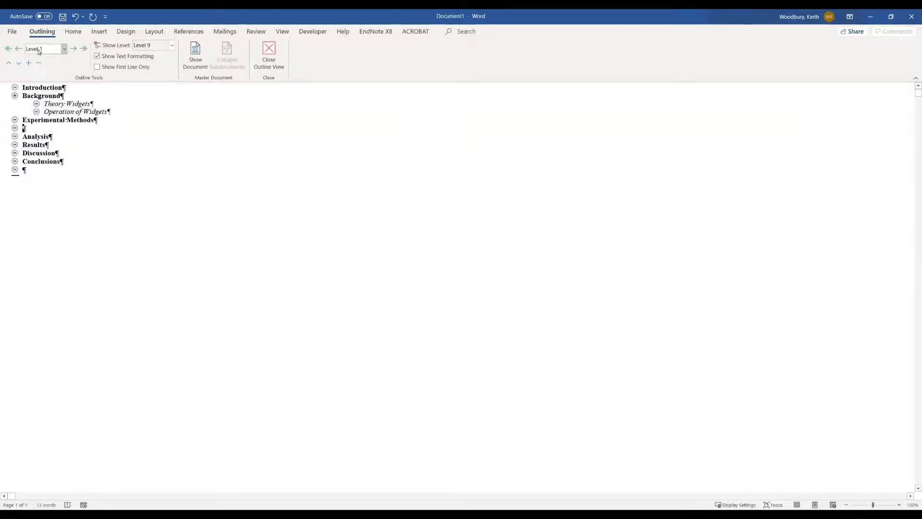
pyautogui.click(73, 48)
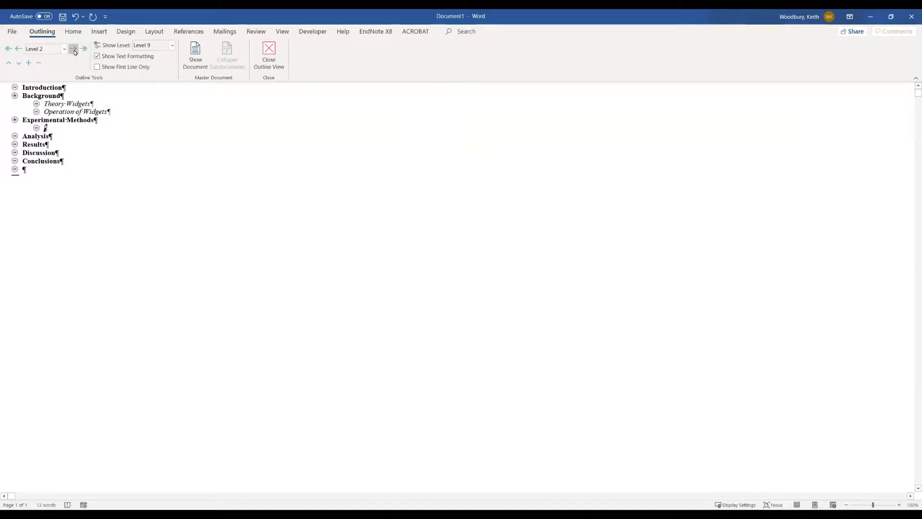
pyautogui.write('Setup')
pyautogui.press('Return')
pyautogui.click(74, 48)
pyautogui.press('BackSpace')
pyautogui.press('Return')
pyautogui.write('Proce')
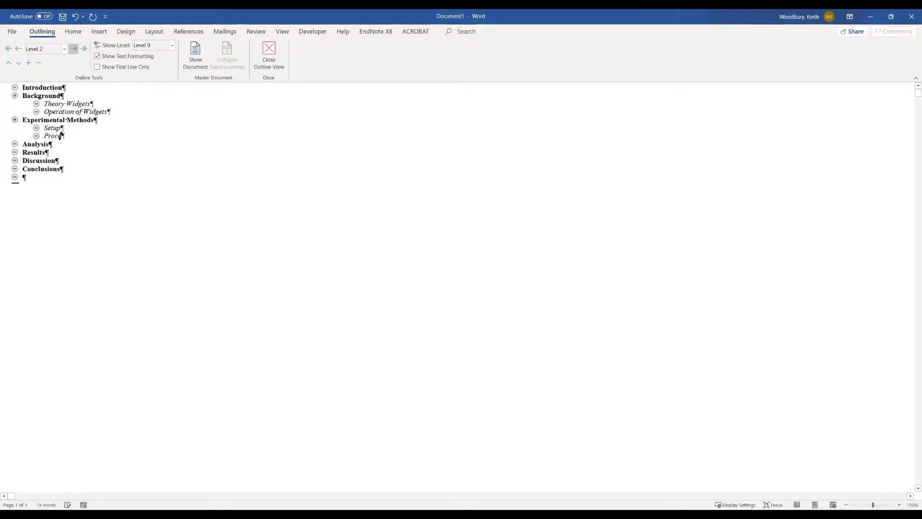
pyautogui.write('dure')
pyautogui.press('Return')
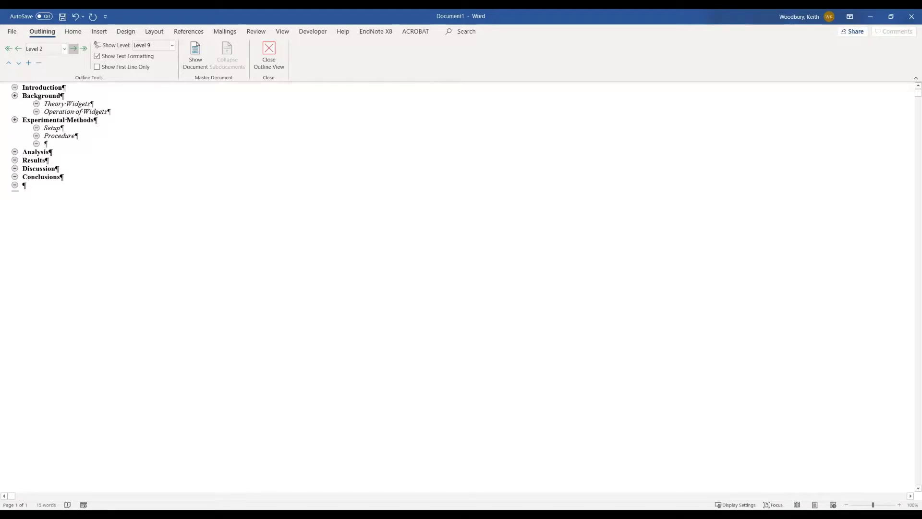
pyautogui.press('BackSpace')
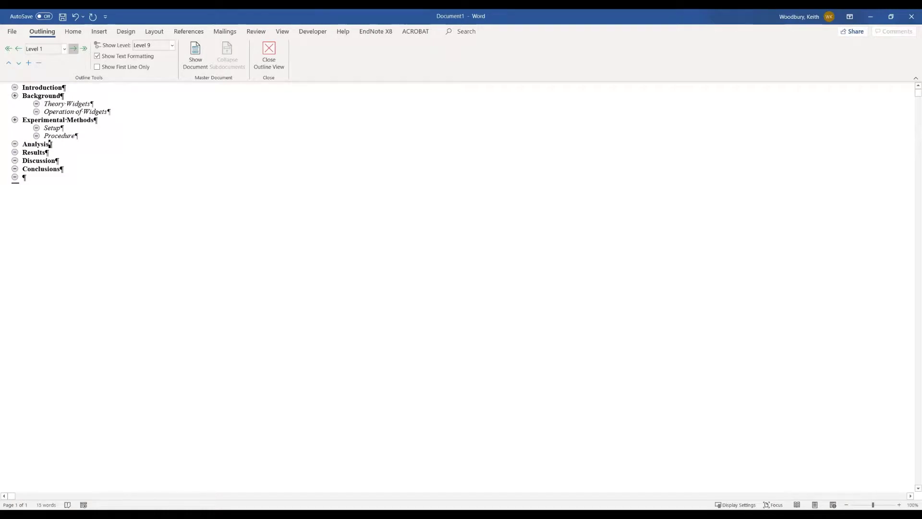
pyautogui.press('Return')
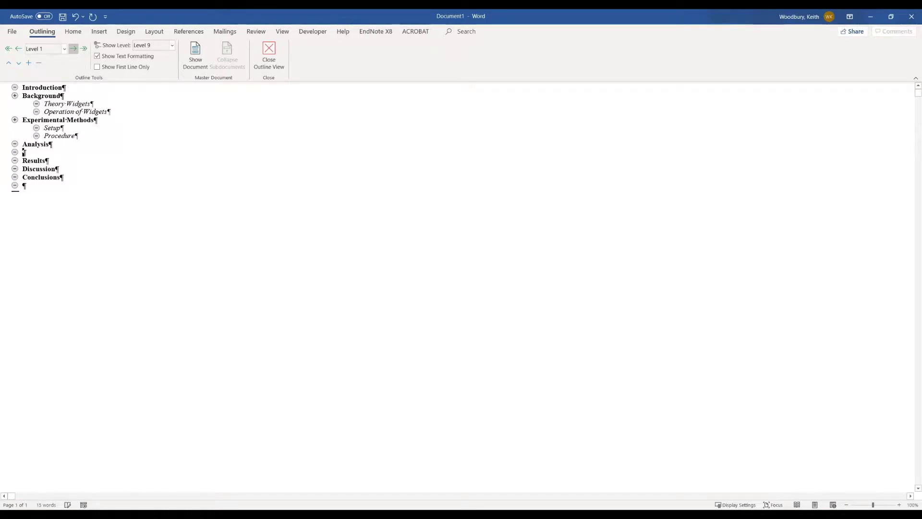
pyautogui.press('Tab')
pyautogui.press('BackSpace')
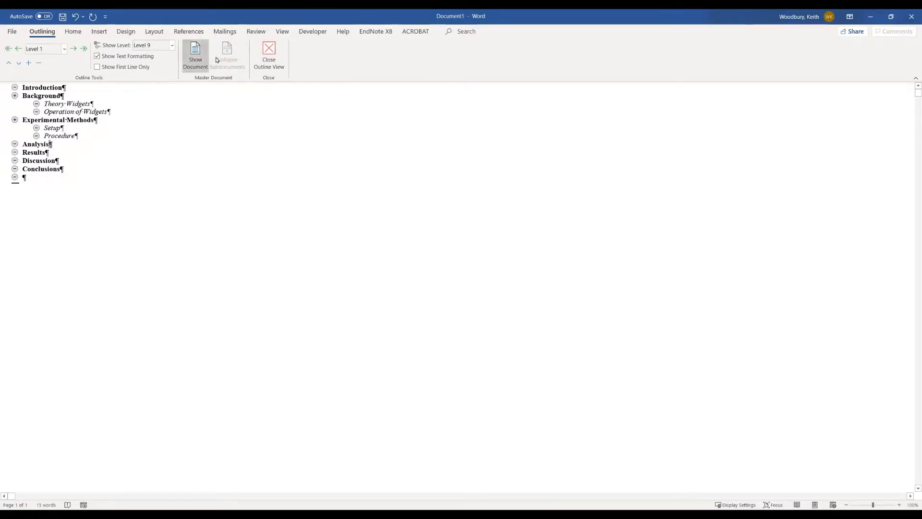
# Step: Switch to Print Layout view and add the body text "Insert some words about each of these sections" under the Introduction heading
pyautogui.click(283, 32)
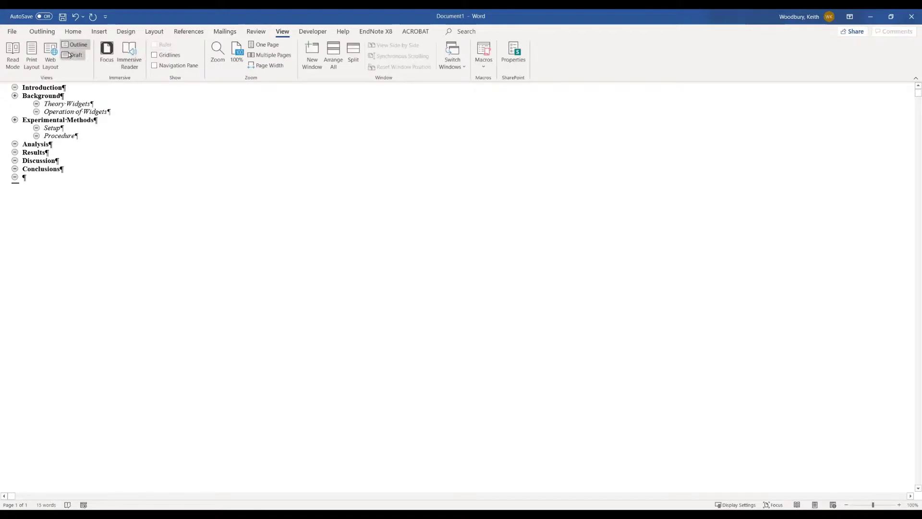
pyautogui.click(32, 62)
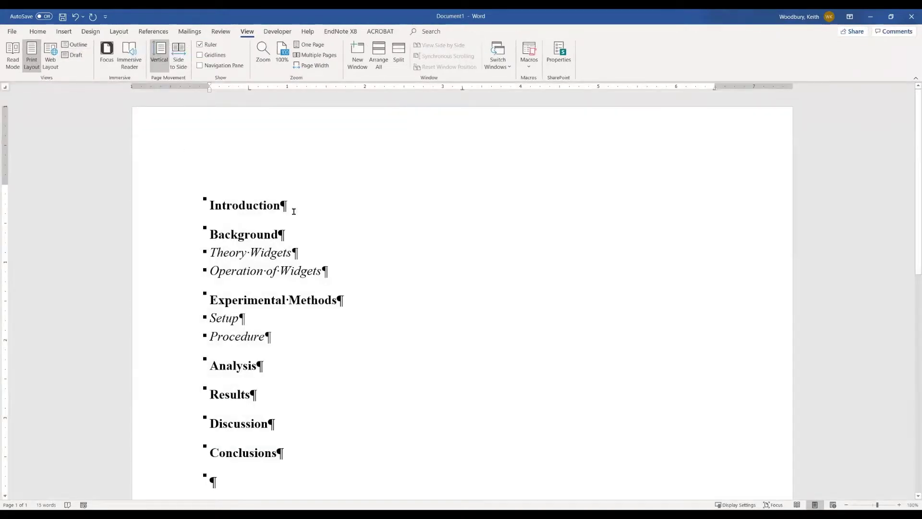
pyautogui.scroll(-1, 303, 216)
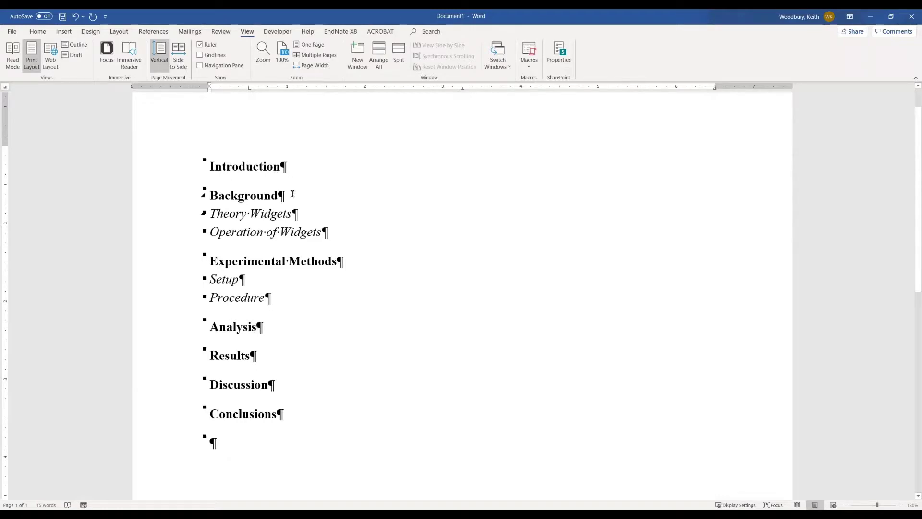
pyautogui.click(294, 166)
pyautogui.press('Return')
pyautogui.write('Ins')
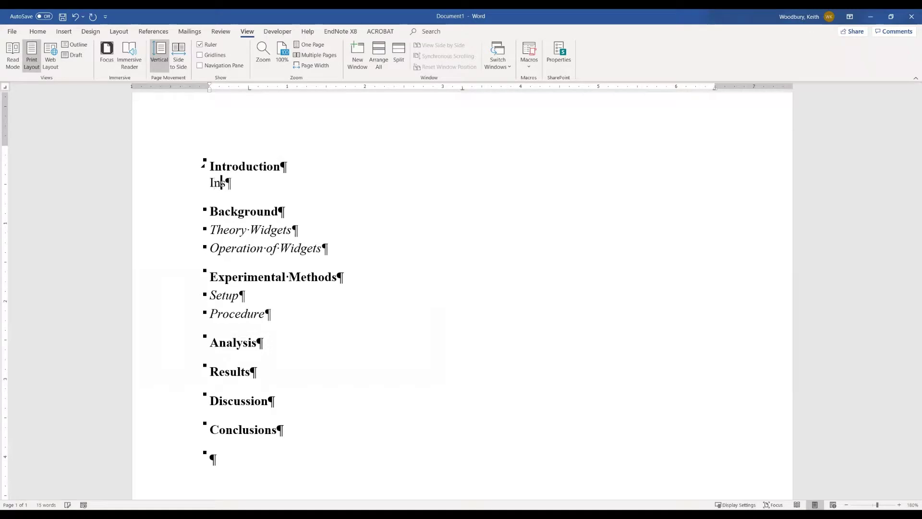
pyautogui.write('ert some w')
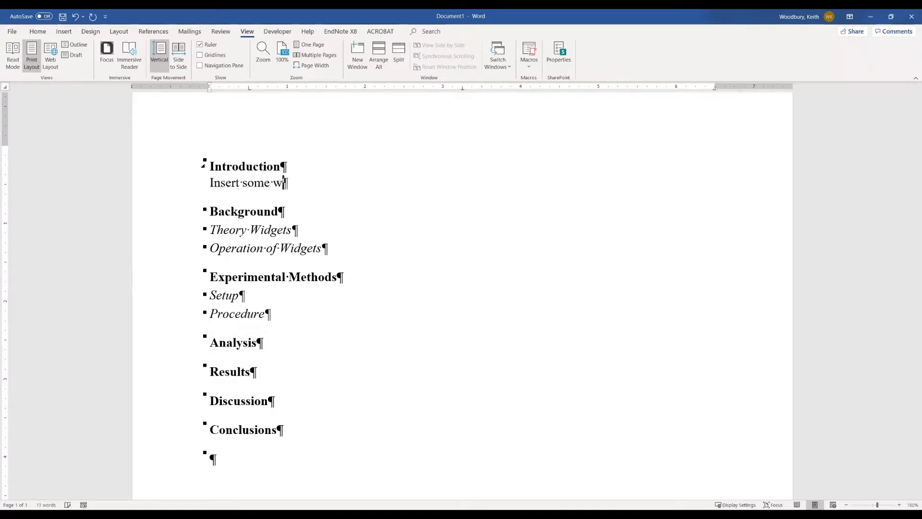
pyautogui.write('ords about each')
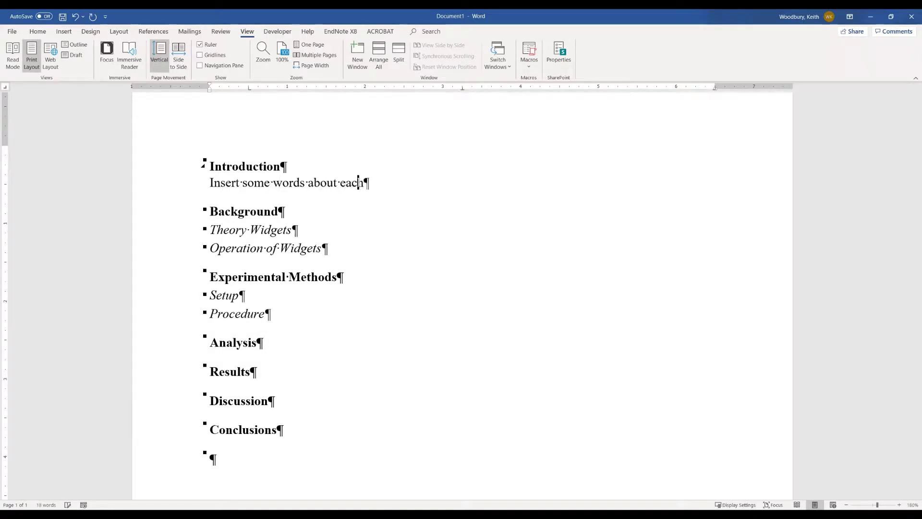
pyautogui.write(' of these sections')
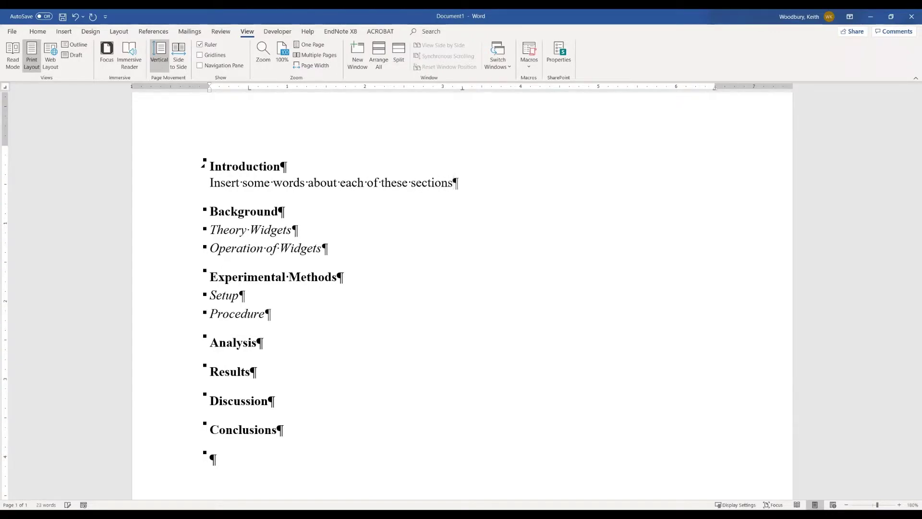
# Step: Under the Background heading, add the body text "This is the background section. There will be two topics discussed in this section"
pyautogui.click(284, 212)
pyautogui.press('Return')
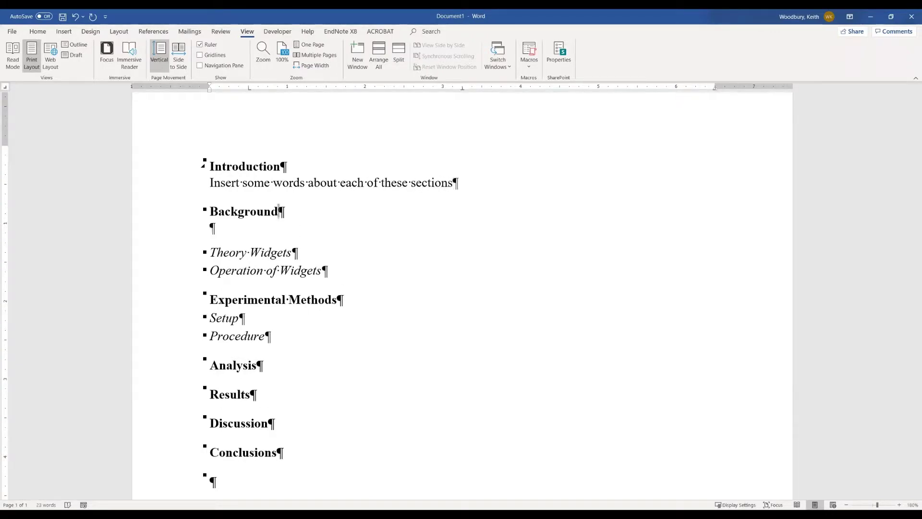
pyautogui.write('This is the back')
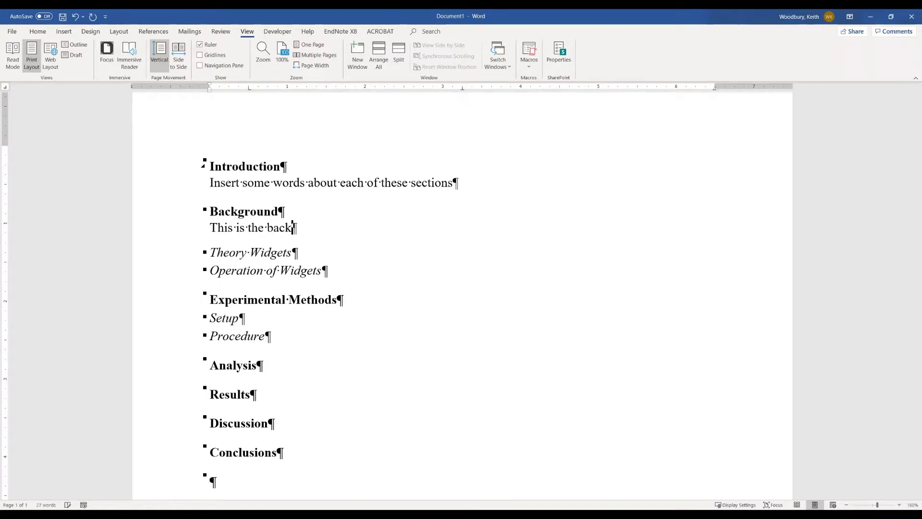
pyautogui.write('ground section.  Therea are')
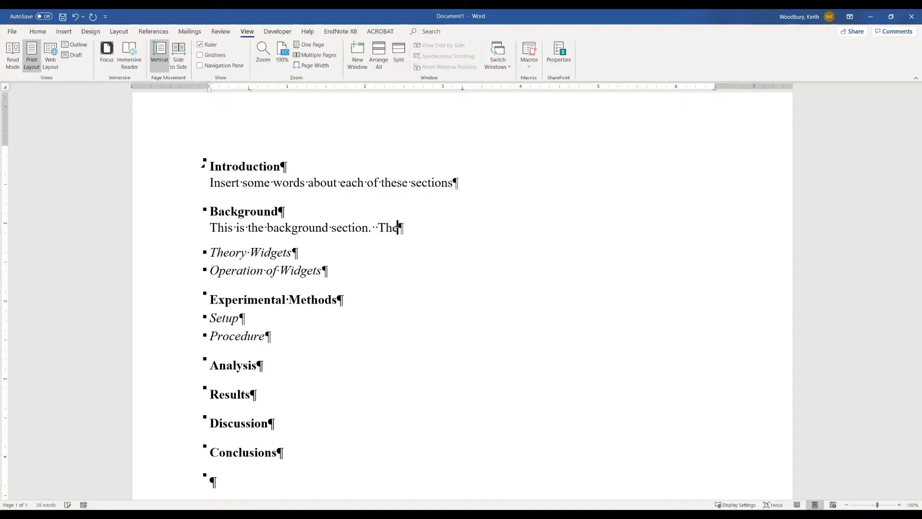
pyautogui.press('BackSpace')
pyautogui.press('BackSpace')
pyautogui.press('BackSpace')
pyautogui.press('BackSpace')
pyautogui.press('BackSpace')
pyautogui.write('are tow')
pyautogui.press('BackSpace')
pyautogui.press('BackSpace')
pyautogui.press('BackSpace')
pyautogui.press('BackSpace')
pyautogui.press('BackSpace')
pyautogui.press('BackSpace')
pyautogui.press('BackSpace')
pyautogui.write('will be two')
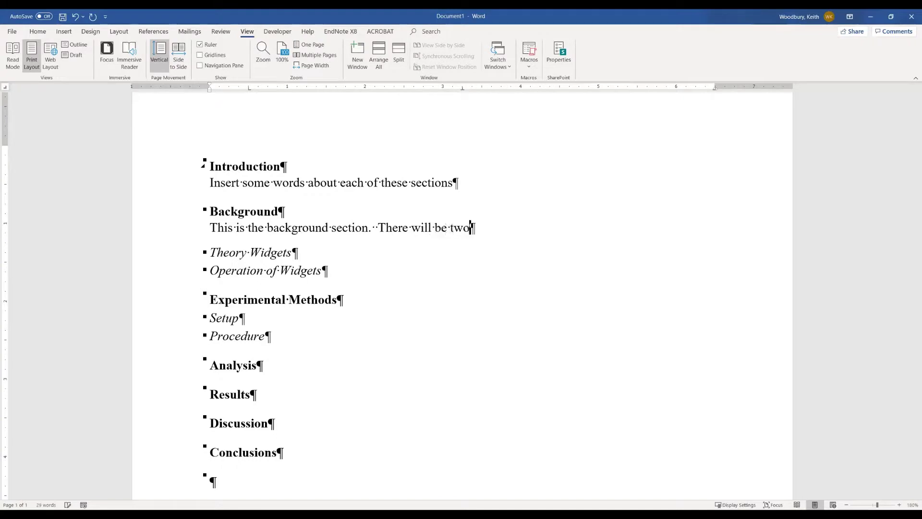
pyautogui.write(' topics ')
pyautogui.write('disc')
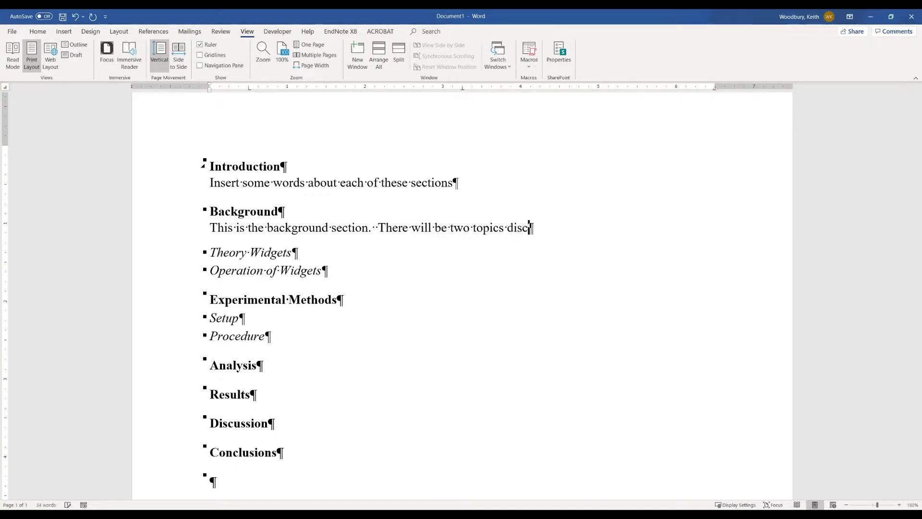
pyautogui.write('ussed in this setion')
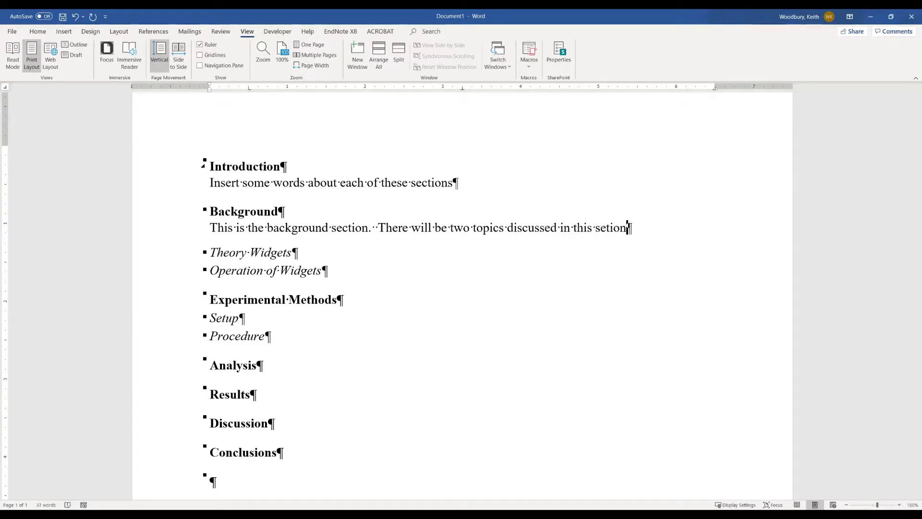
pyautogui.press('Left')
pyautogui.press('Left')
pyautogui.press('Left')
pyautogui.press('Left')
pyautogui.write('c')
# Step: Complete the Background sentence with ": Theory of Widgets, and Operation of Widgets" and add an empty body paragraph under the "Theory Widgets" heading
pyautogui.press('End')
pyautogui.write(': Th')
pyautogui.write('ro')
pyautogui.press('BackSpace')
pyautogui.press('BackSpace')
pyautogui.write('eoury')
pyautogui.press('BackSpace')
pyautogui.press('BackSpace')
pyautogui.press('BackSpace')
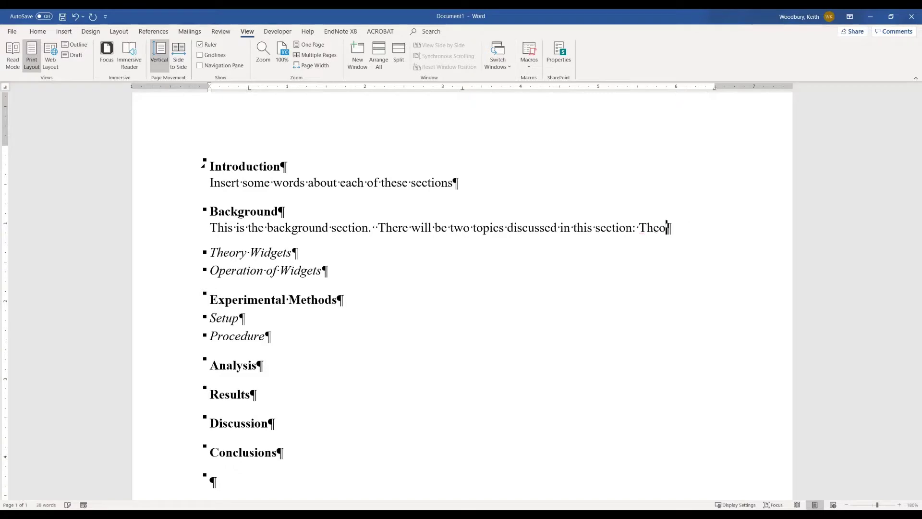
pyautogui.write('ry of Widgets, a')
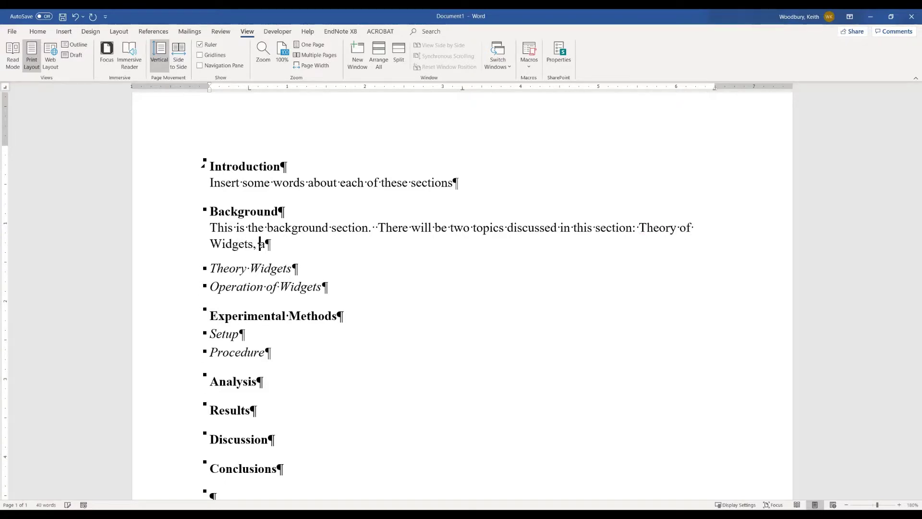
pyautogui.write('nd Operation ')
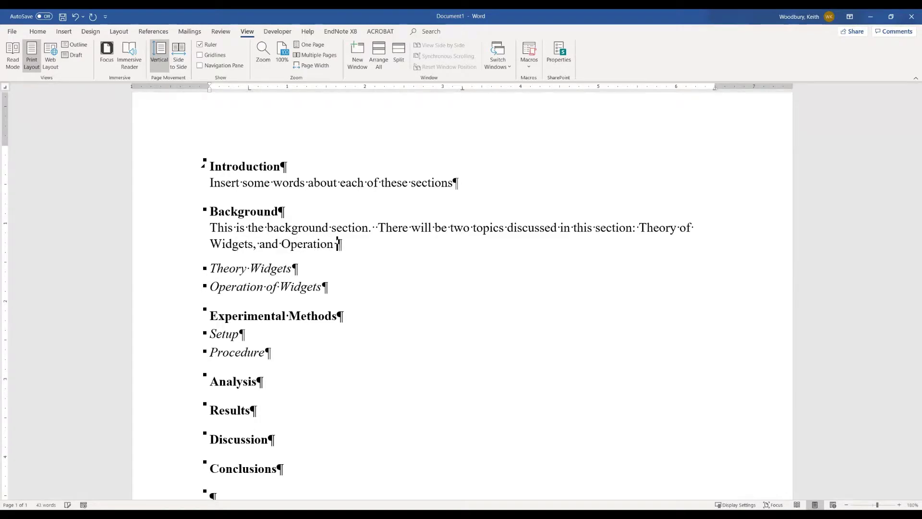
pyautogui.write('of Widgets')
pyautogui.press('Down')
pyautogui.press('Return')
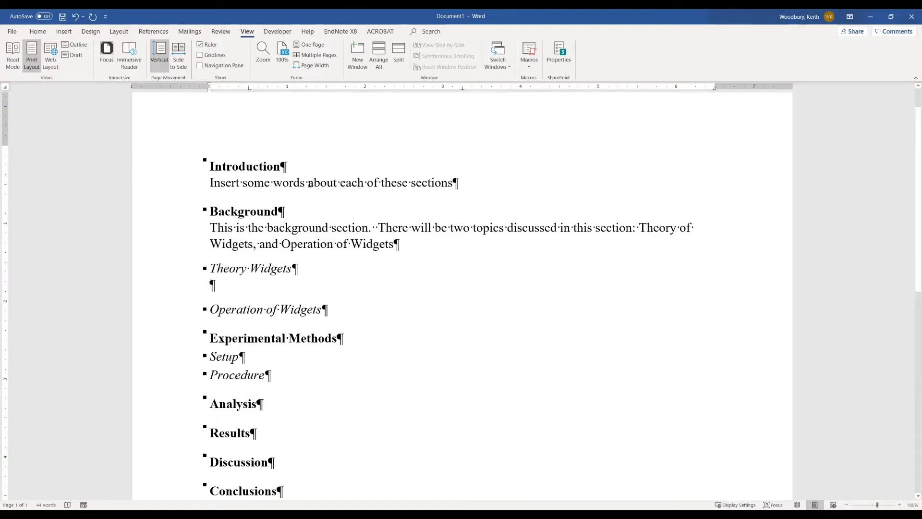
# Step: End the Introduction sentence with a period and add the paragraph "What is this investigation about?" below it
pyautogui.click(460, 183)
pyautogui.write('.')
pyautogui.press('Return')
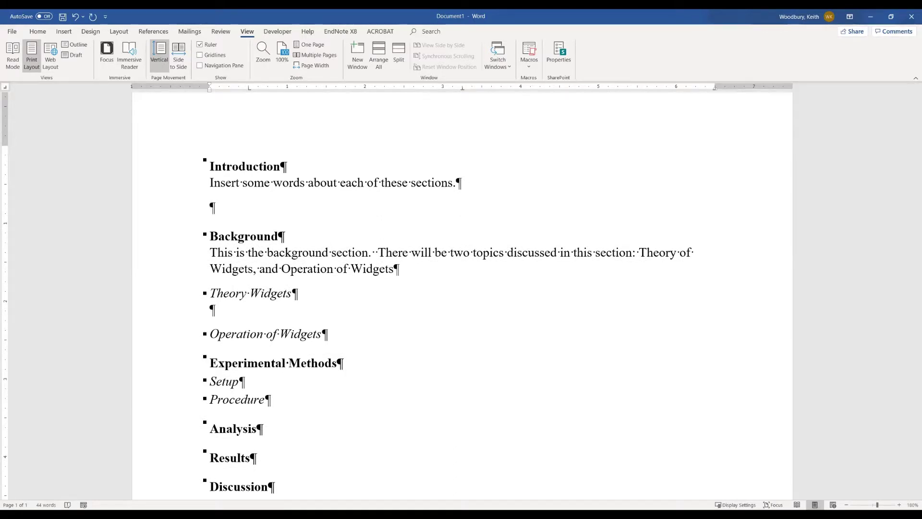
pyautogui.write('What')
pyautogui.write('this investi')
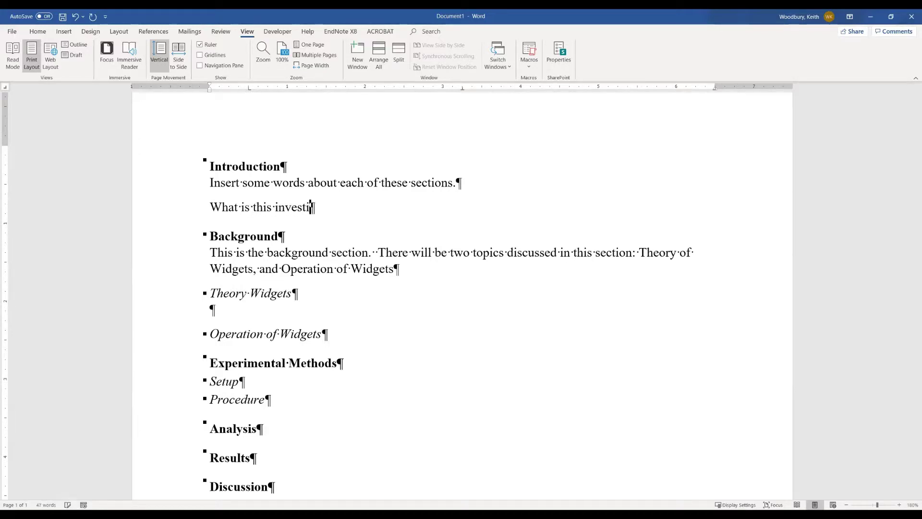
pyautogui.write('gation about?')
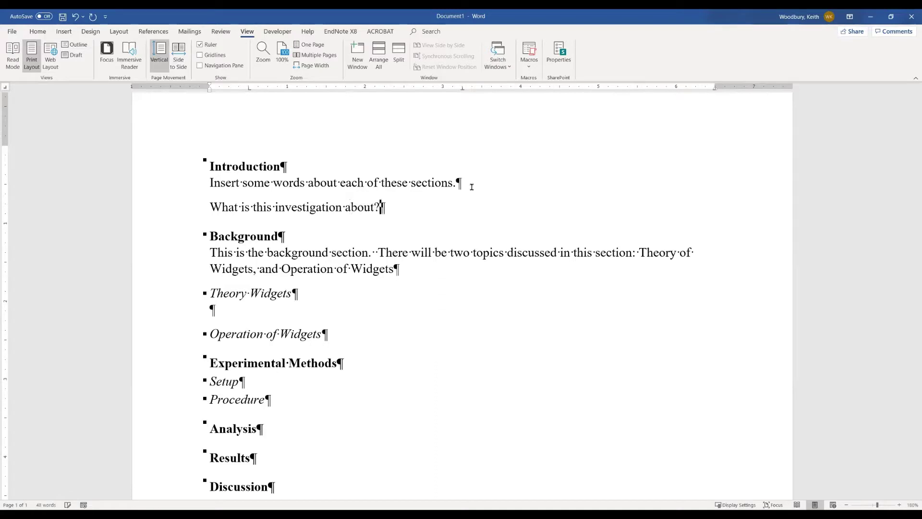
# Step: Add the Introduction paragraphs "How was this investigation conducted?" and "What follows in the rest of this report?"
pyautogui.press('Return')
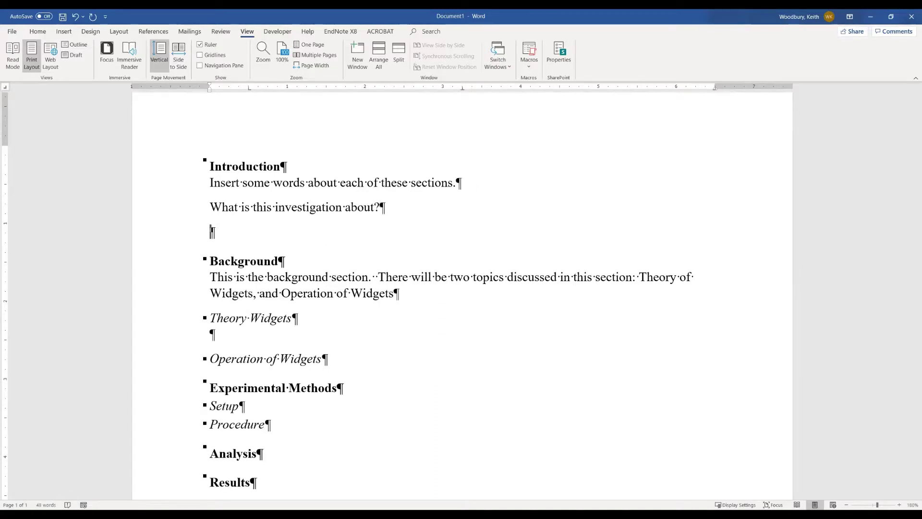
pyautogui.write('How was this inves')
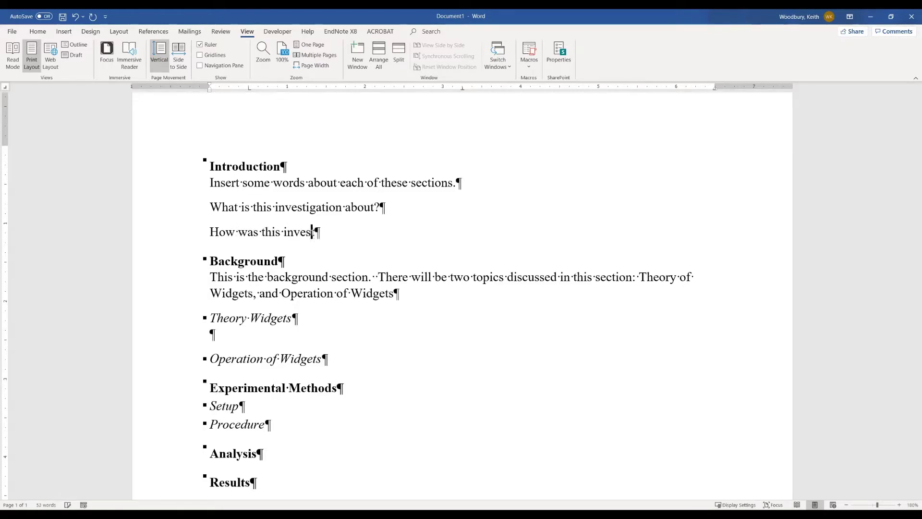
pyautogui.write('tigation conducted?')
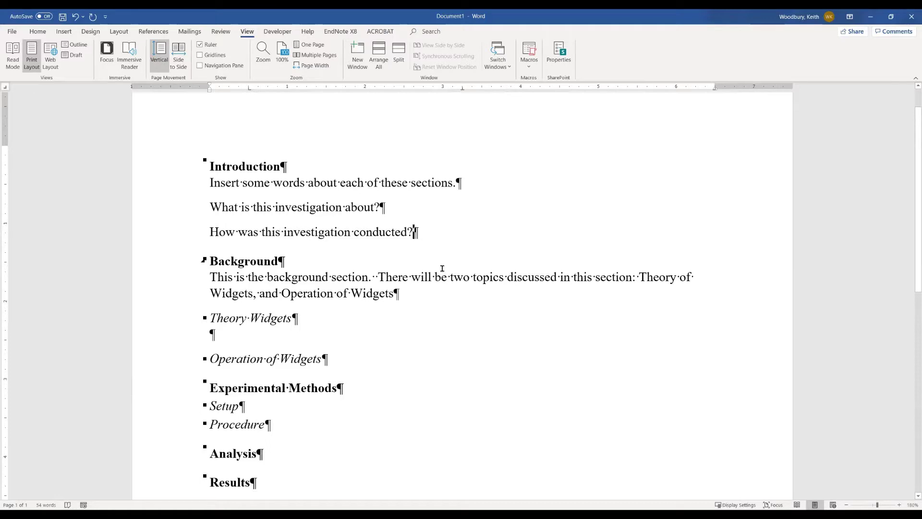
pyautogui.press('Return')
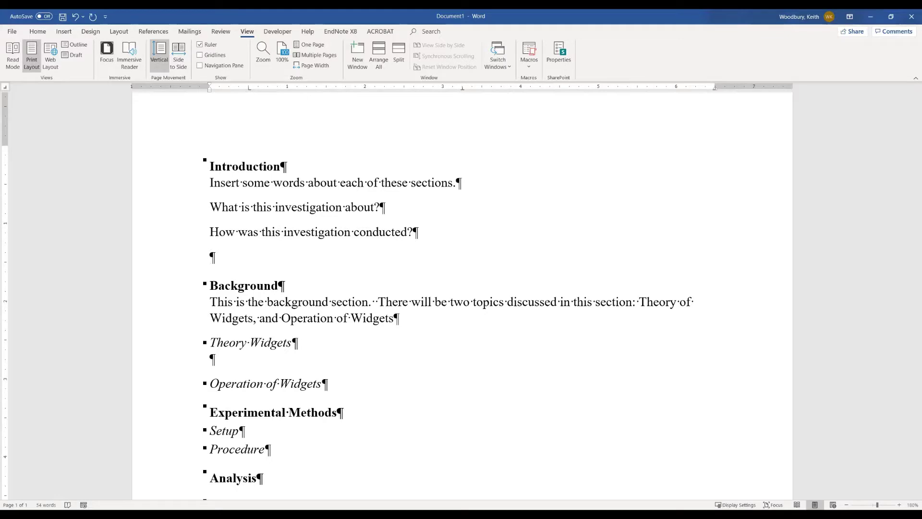
pyautogui.write('What follow')
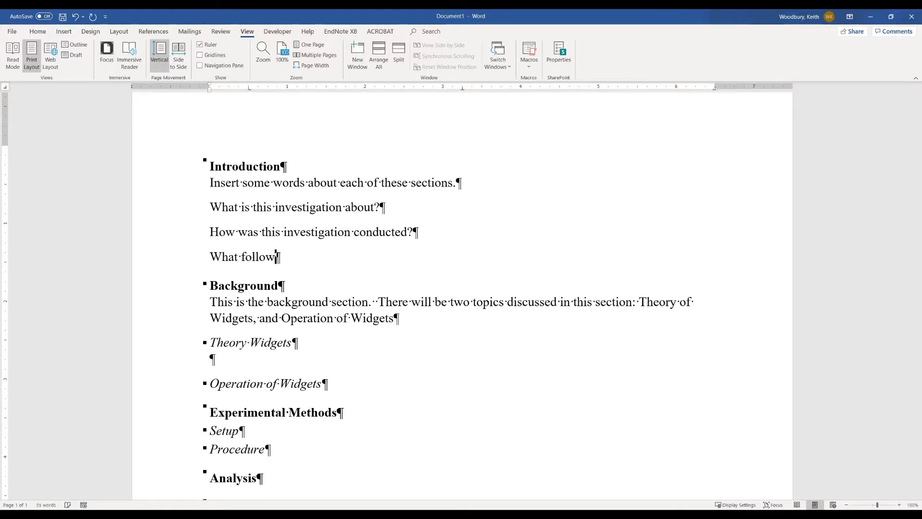
pyautogui.write('s in the rest of this r')
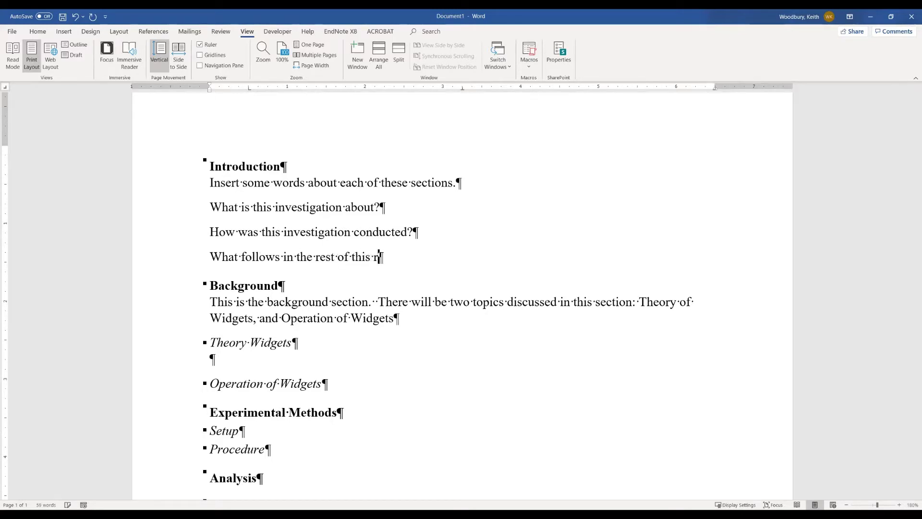
pyautogui.write('eport?')
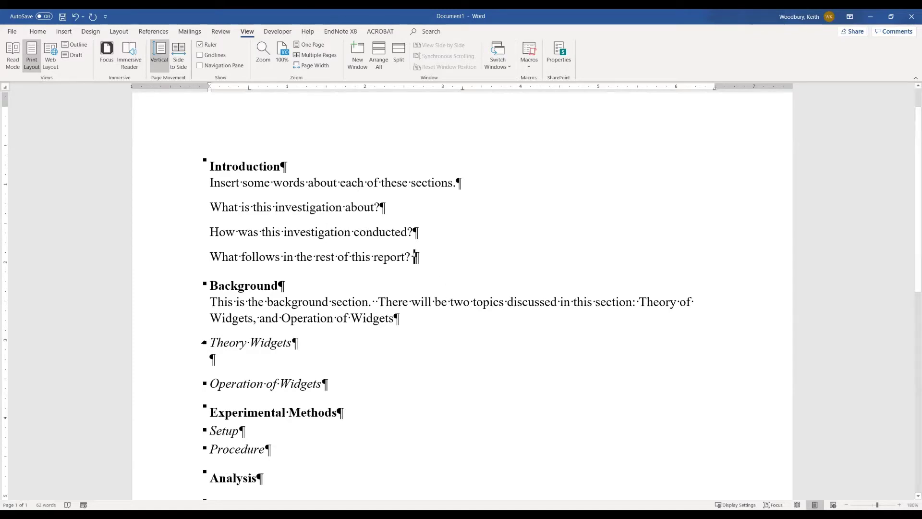
# Step: Under the Conclusions heading, add the body text "This section must only contain ideas that have been presented in the preceding report."
pyautogui.scroll(-5, 409, 337)
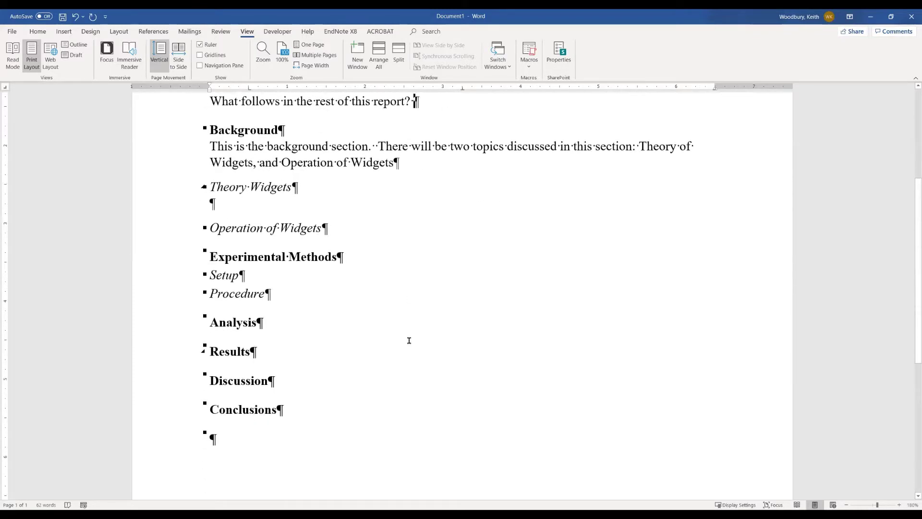
pyautogui.scroll(-1, 402, 346)
pyautogui.scroll(-1, 402, 347)
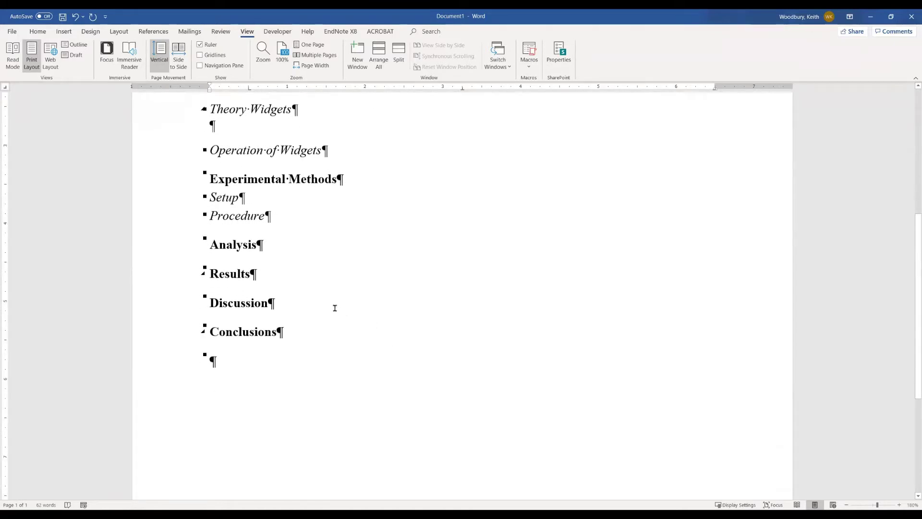
pyautogui.click(283, 332)
pyautogui.press('Return')
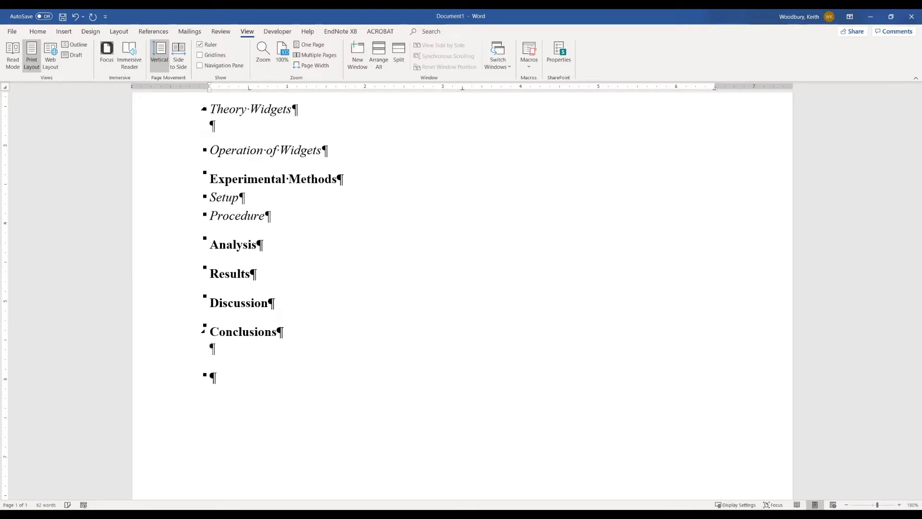
pyautogui.write('This section ')
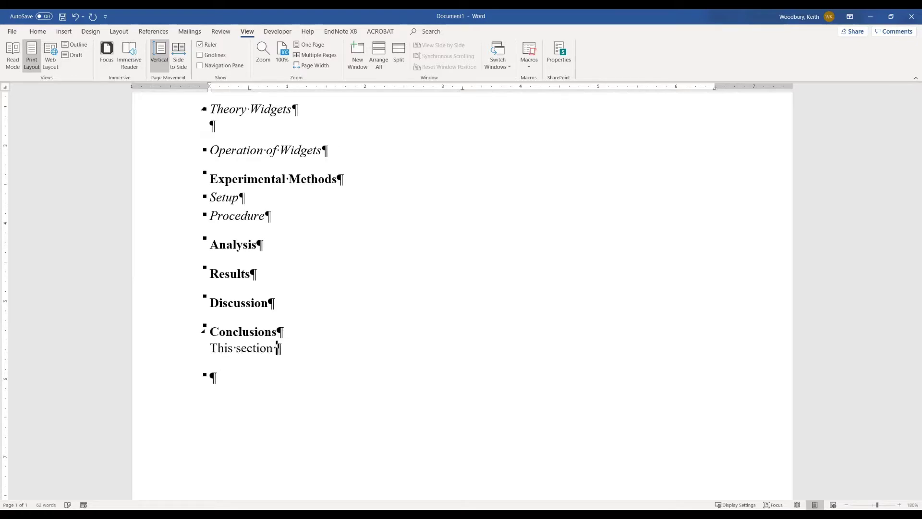
pyautogui.write('must only ')
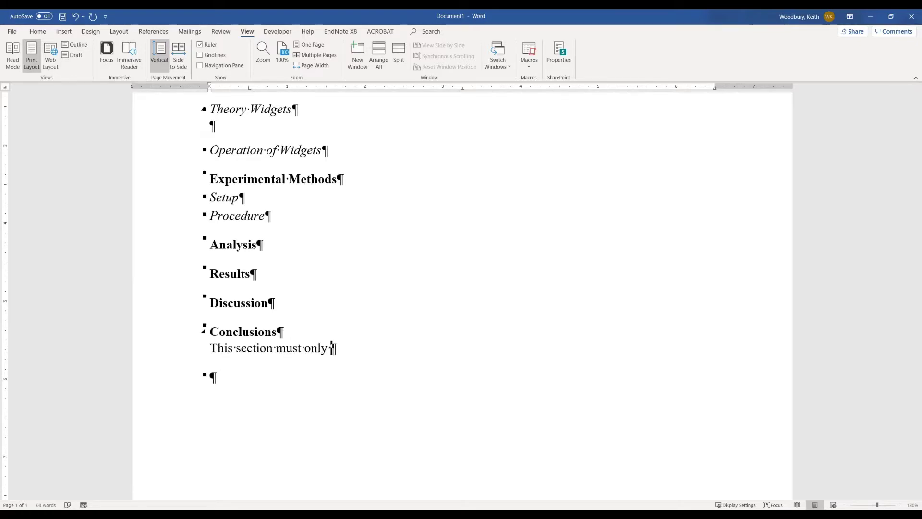
pyautogui.write('contain idead')
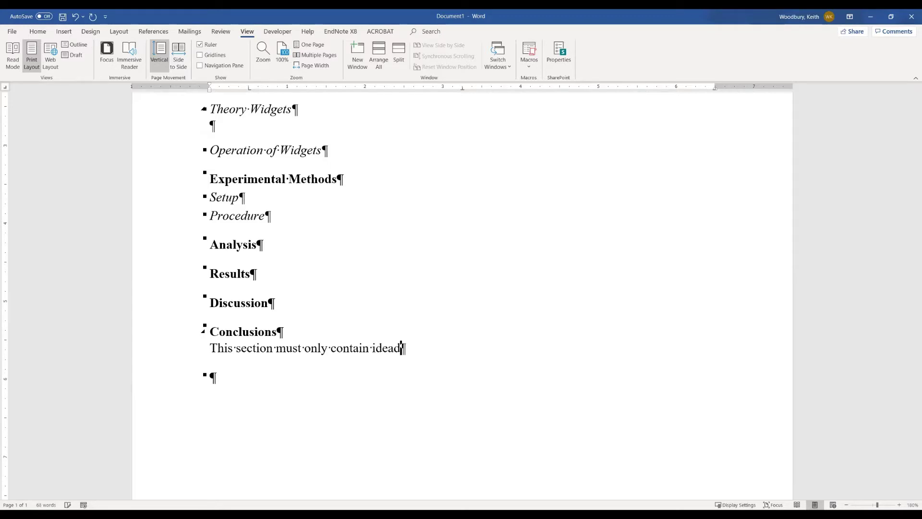
pyautogui.press('BackSpace')
pyautogui.write('s that have been prese')
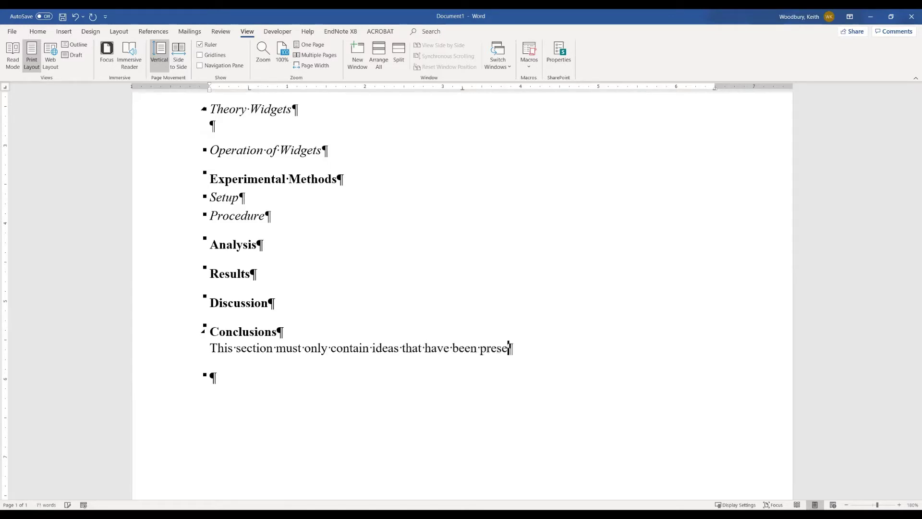
pyautogui.write('nted in the ')
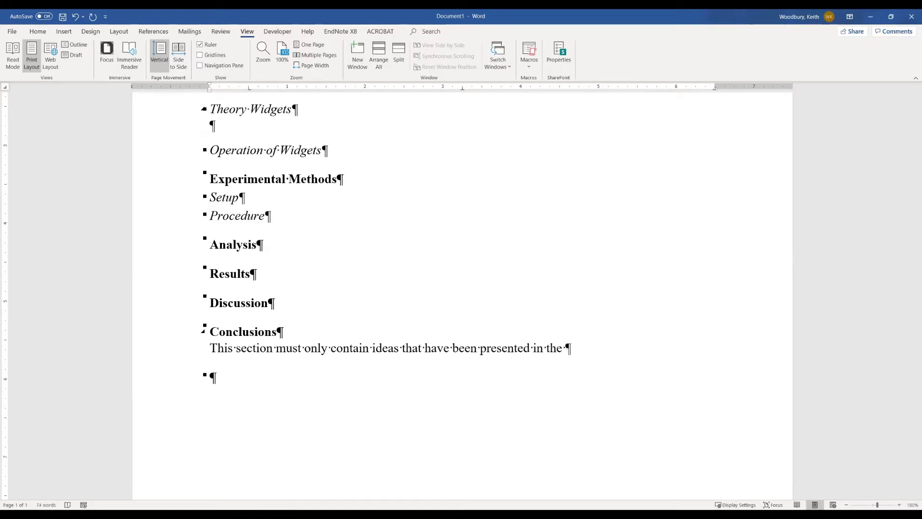
pyautogui.write('preceding ')
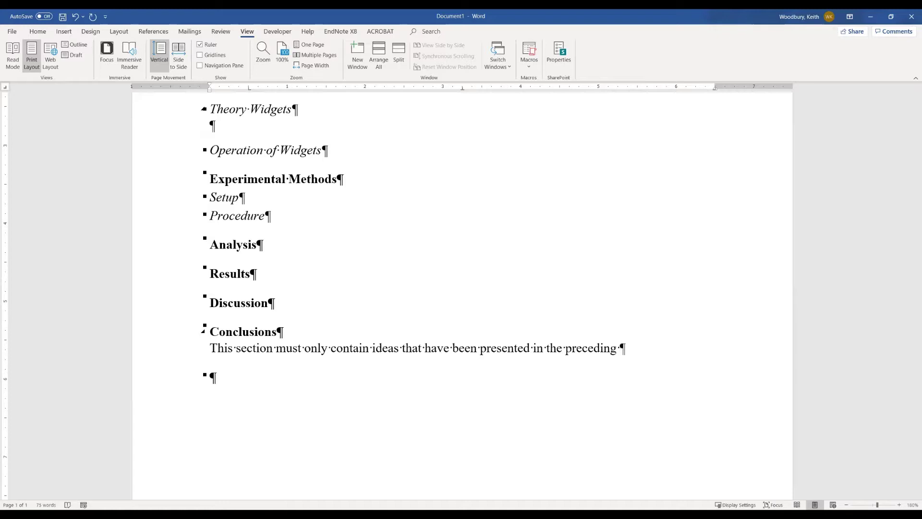
pyautogui.write('report.')
# Step: Under the Discussion heading, add the body text "This section is very useful to offer commentary about the results"
pyautogui.click(271, 302)
pyautogui.press('Return')
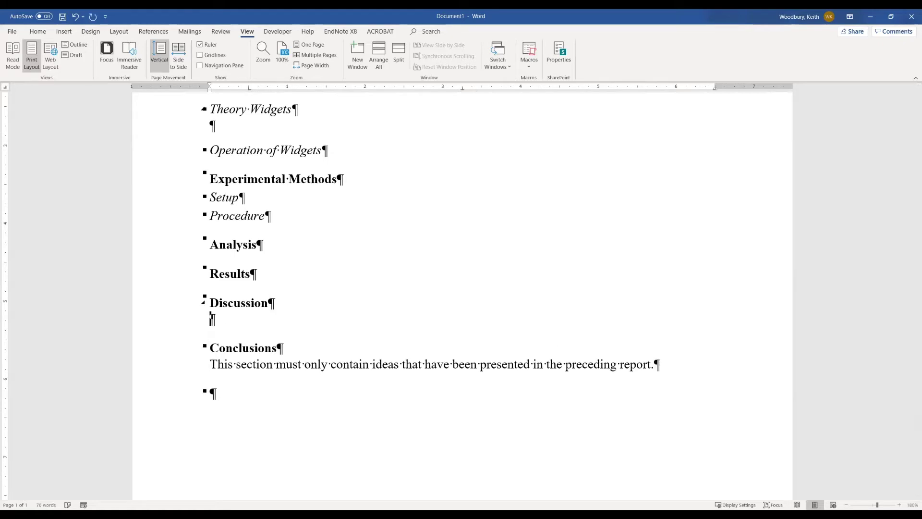
pyautogui.write('This section is ')
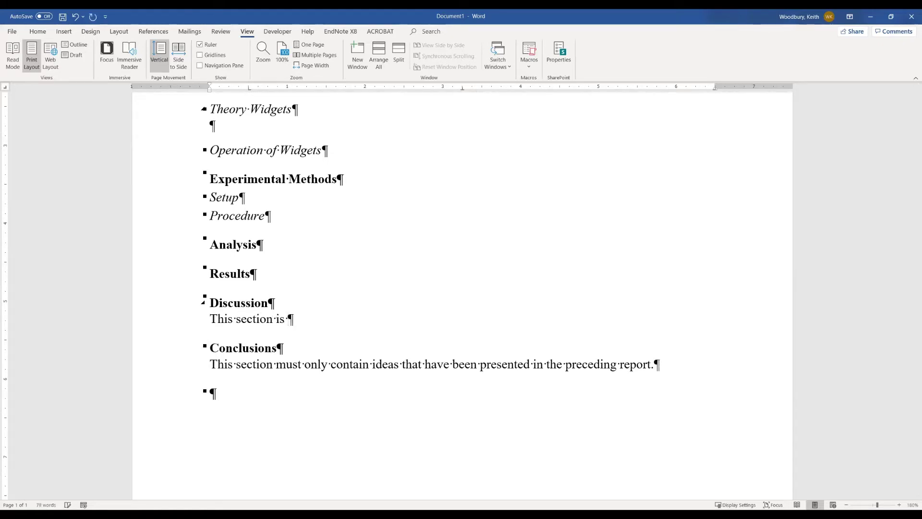
pyautogui.write('very useful to of')
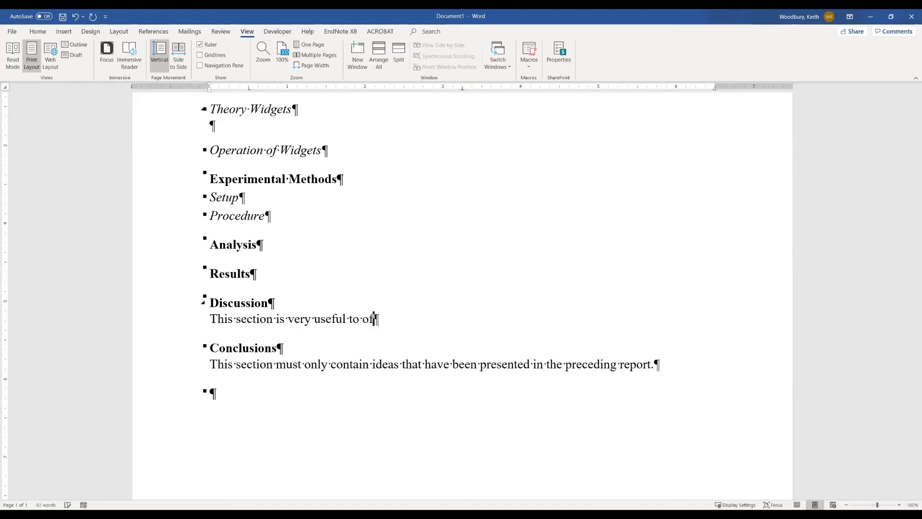
pyautogui.write('fer commentat')
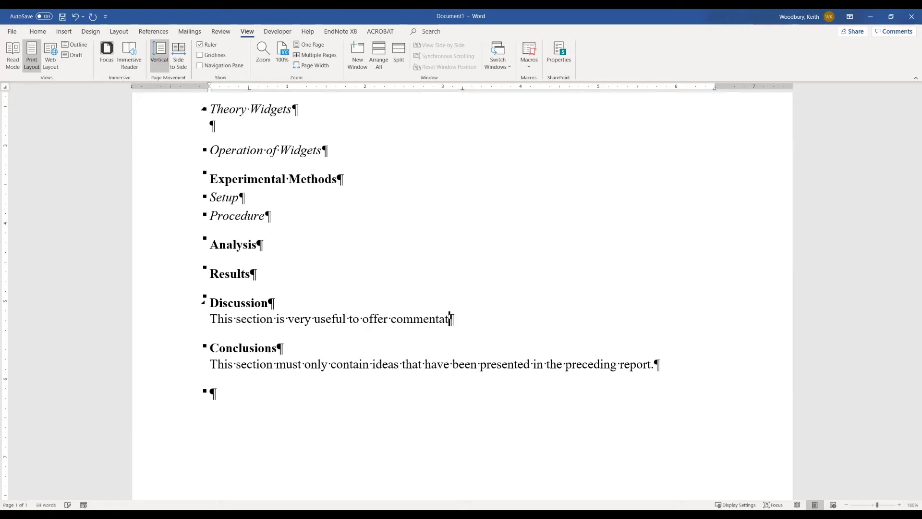
pyautogui.press('BackSpace')
pyautogui.write('ry about the results')
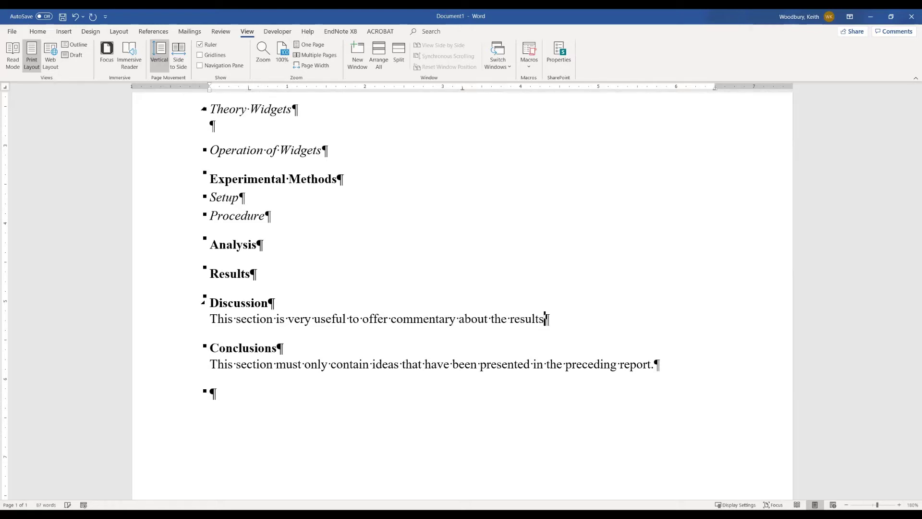
# Step: End the Discussion sentence with a period and continue the paragraph with "Did the results meet expectations? Why, or why not?"
pyautogui.write('.  Did the results meet e')
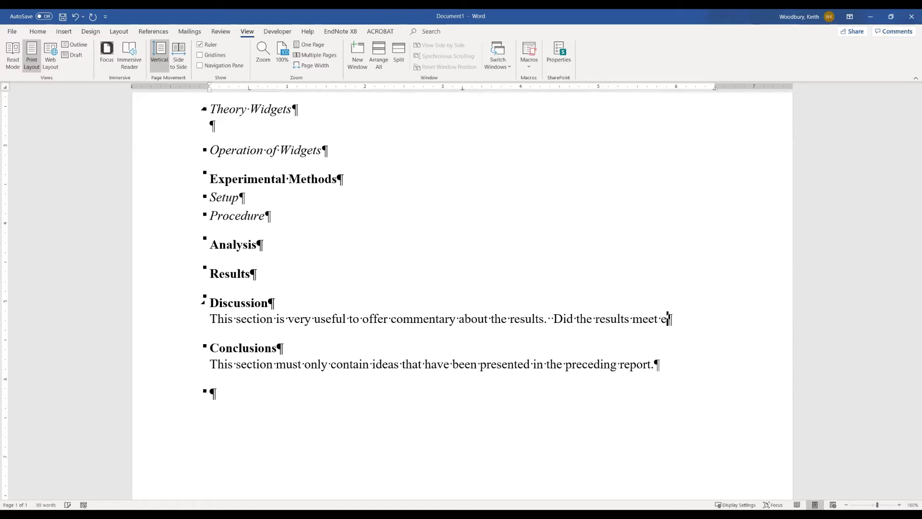
pyautogui.write('xpectations?  ')
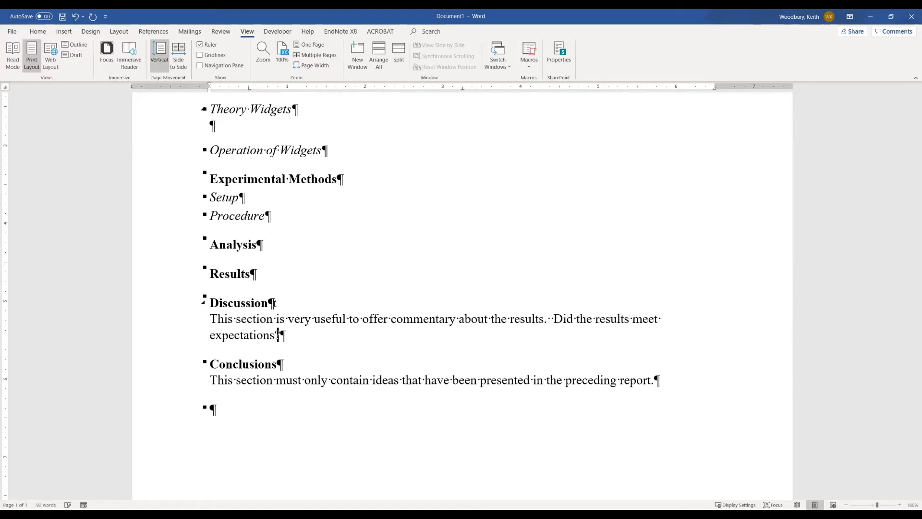
pyautogui.write('Why or')
pyautogui.press('BackSpace')
pyautogui.press('BackSpace')
pyautogui.press('BackSpace')
pyautogui.write(', or')
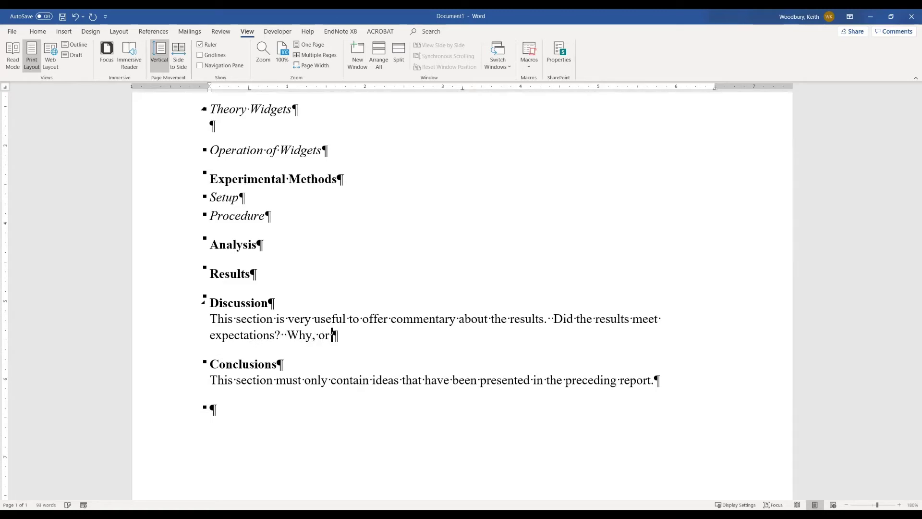
pyautogui.write(' why not?')
# Step: Under the Results heading, add the body text "Generally where graphs, tables, etc are presented."
pyautogui.press('Up')
pyautogui.press('Up')
pyautogui.press('Up')
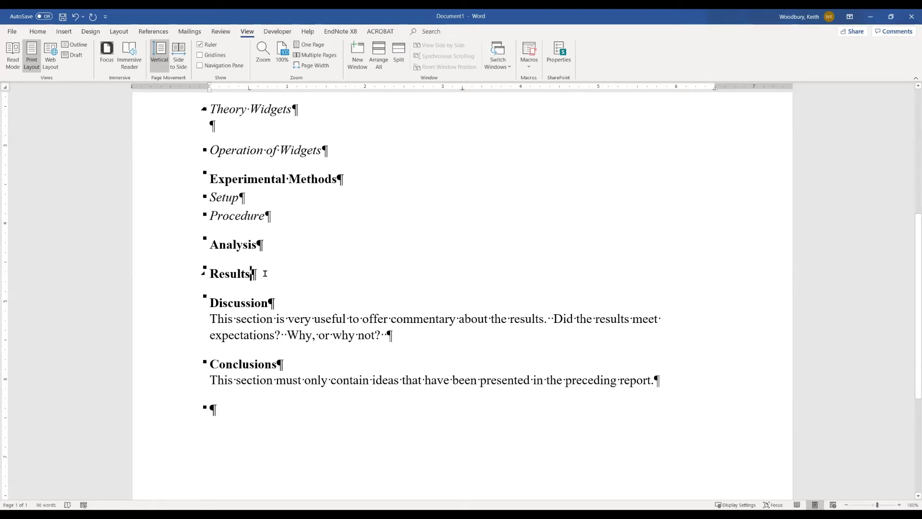
pyautogui.press('Return')
pyautogui.write('Generally where ')
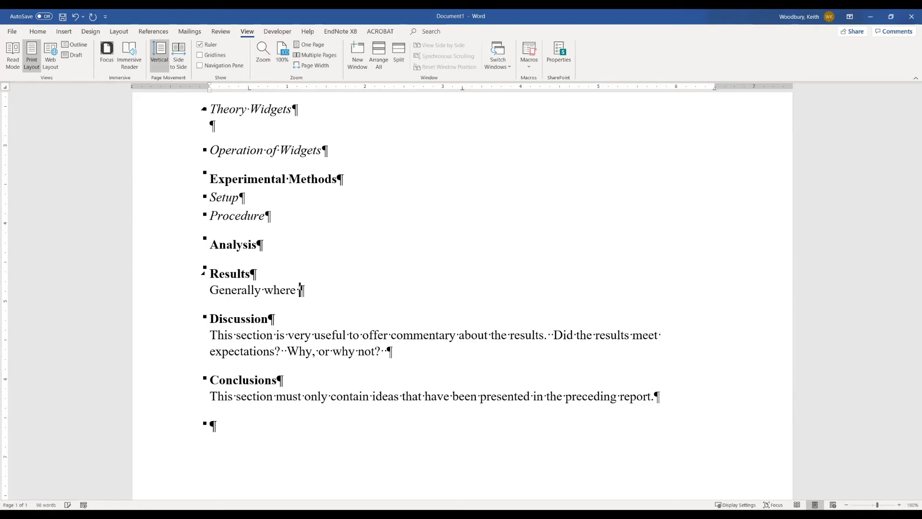
pyautogui.write('graphs, tables, ')
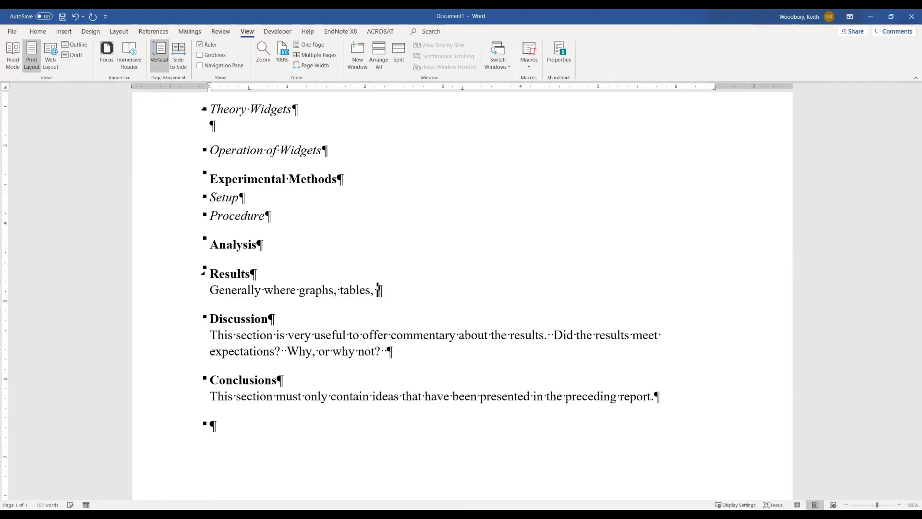
pyautogui.write('etc are presented.')
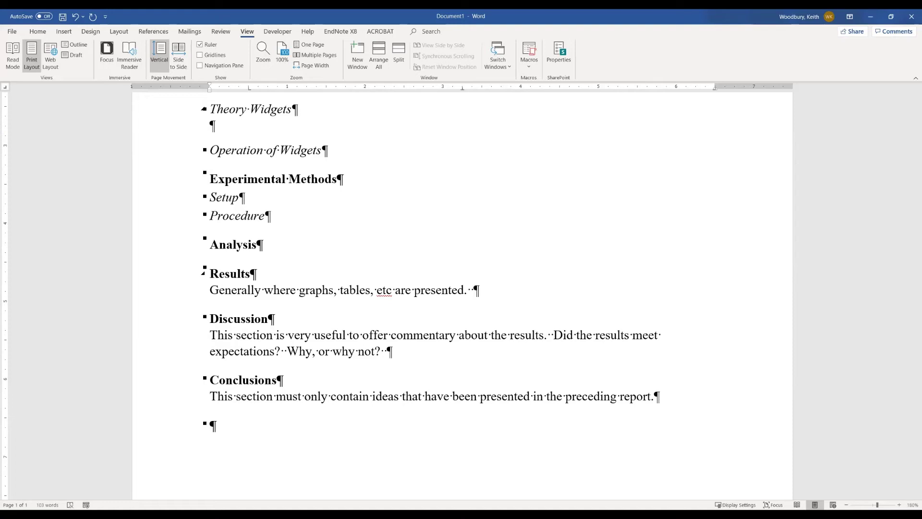
# Step: Insert the missing period after "etc" in the Results sentence
pyautogui.press('Left')
pyautogui.press('Left')
pyautogui.press('Left')
pyautogui.press('Left')
pyautogui.press('Left')
pyautogui.press('Left')
pyautogui.press('Left')
pyautogui.press('Left')
pyautogui.press('Left')
pyautogui.press('Left')
pyautogui.press('Left')
pyautogui.press('Left')
pyautogui.press('Left')
pyautogui.press('Left')
pyautogui.press('Left')
pyautogui.press('Left')
pyautogui.press('Left')
pyautogui.press('Left')
pyautogui.press('Right')
pyautogui.write('.')
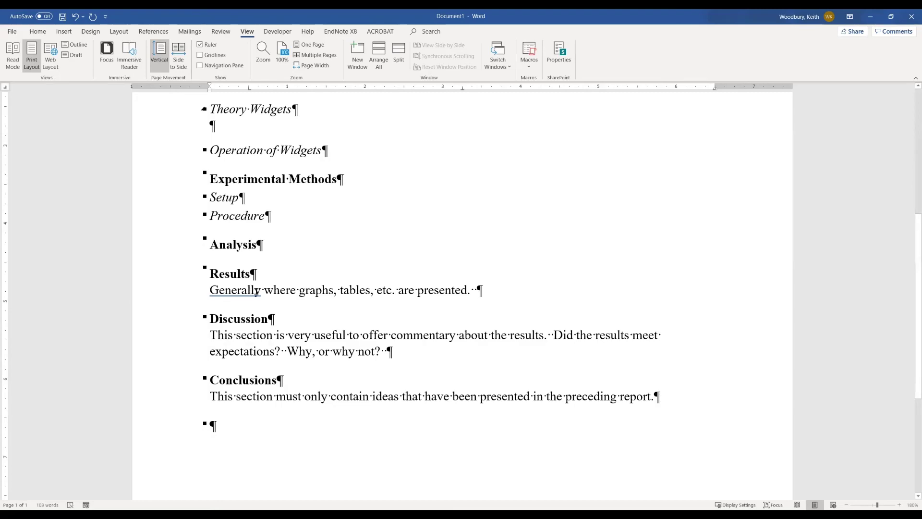
pyautogui.scroll(4, 252, 291)
pyautogui.scroll(1, 257, 291)
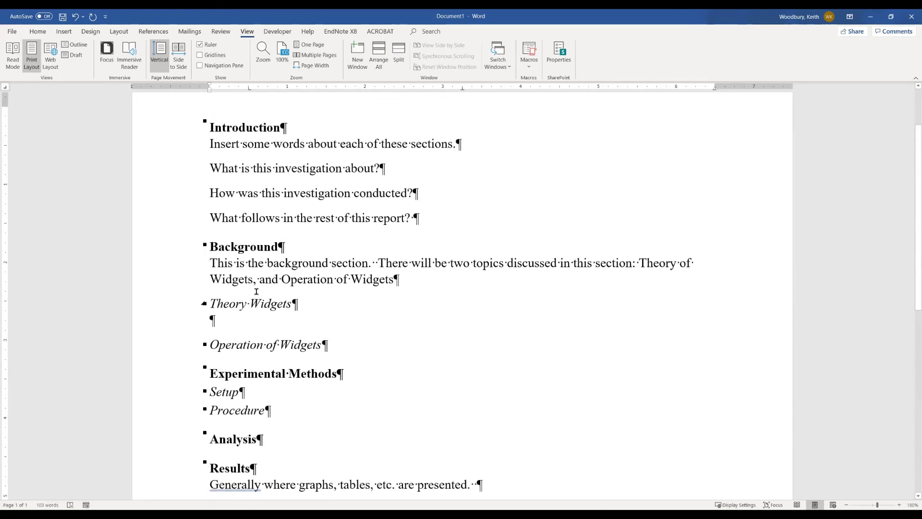
pyautogui.scroll(-5, 257, 291)
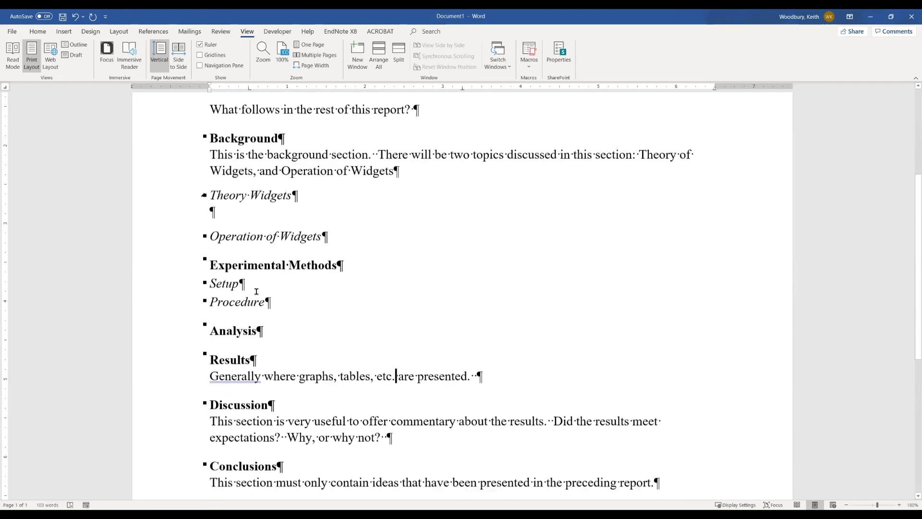
pyautogui.scroll(1, 257, 291)
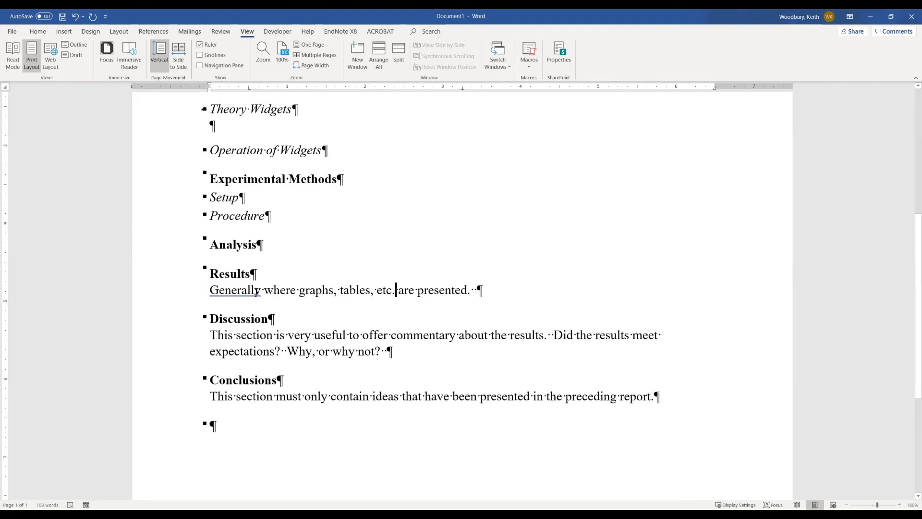
pyautogui.scroll(1, 256, 291)
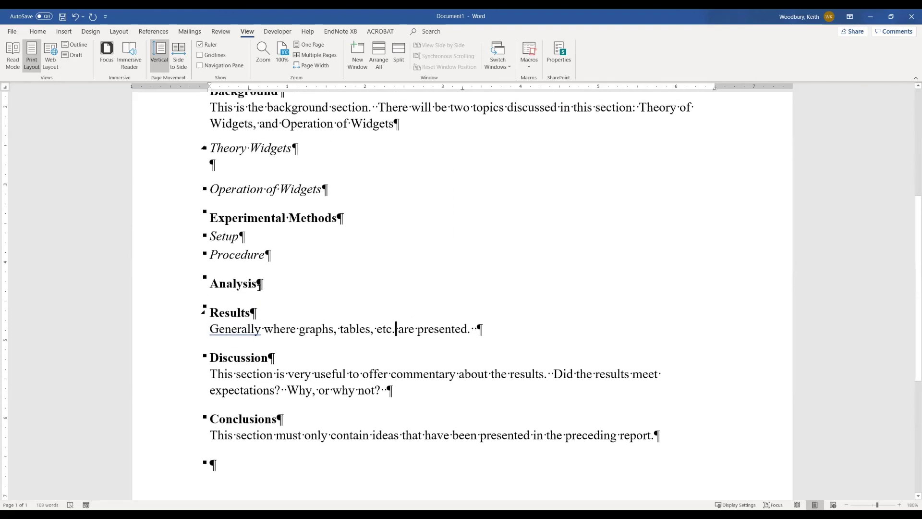